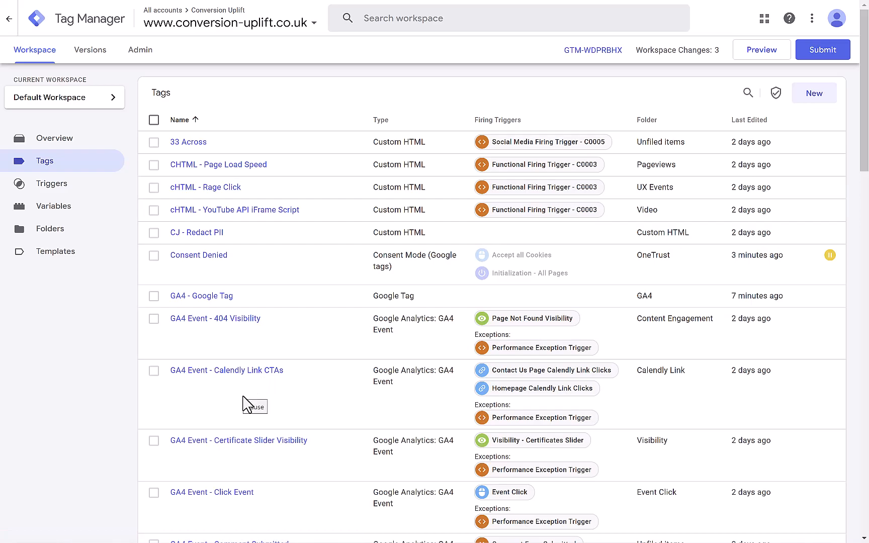
Step: Switch to Google Analytics and copy the measurement ID of the GA4 Roll Up Property's web data stream
{"action": "key", "text": "ctrl+Tab"}
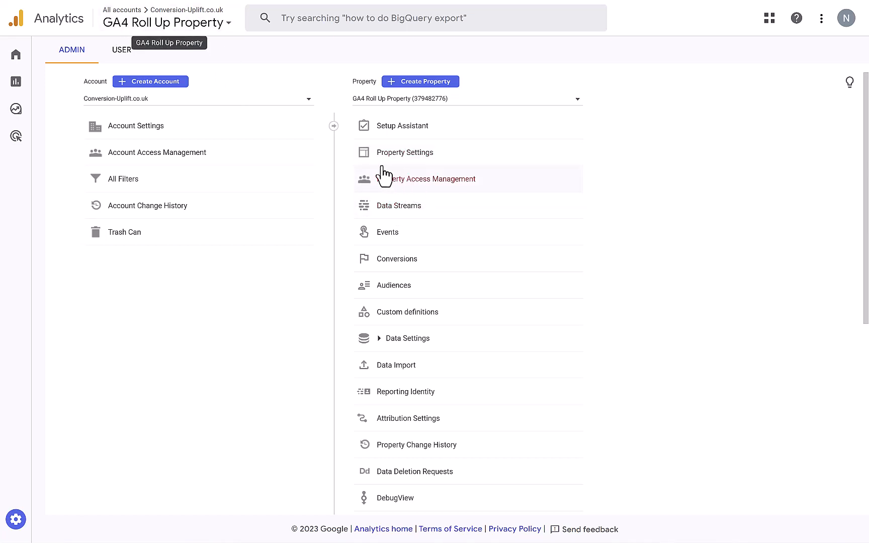
{"action": "left_click", "coordinate": [391, 211]}
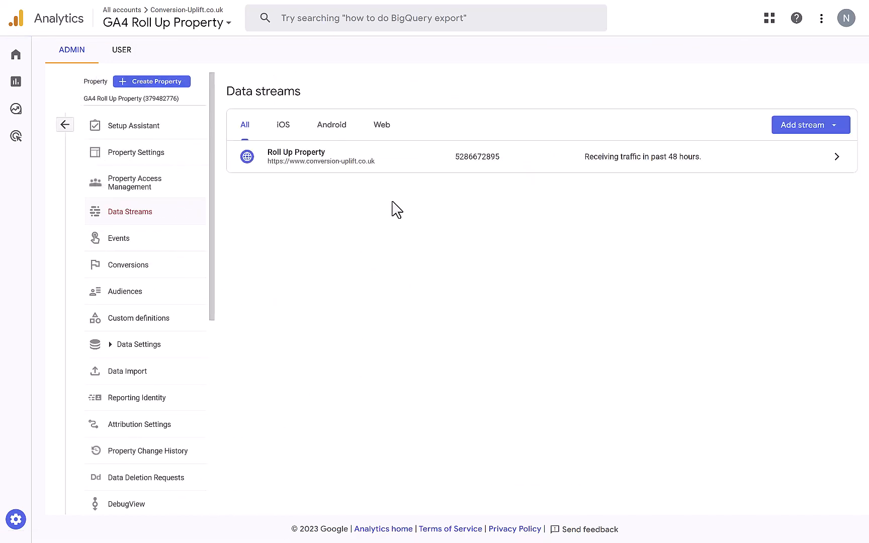
{"action": "left_click", "coordinate": [394, 166]}
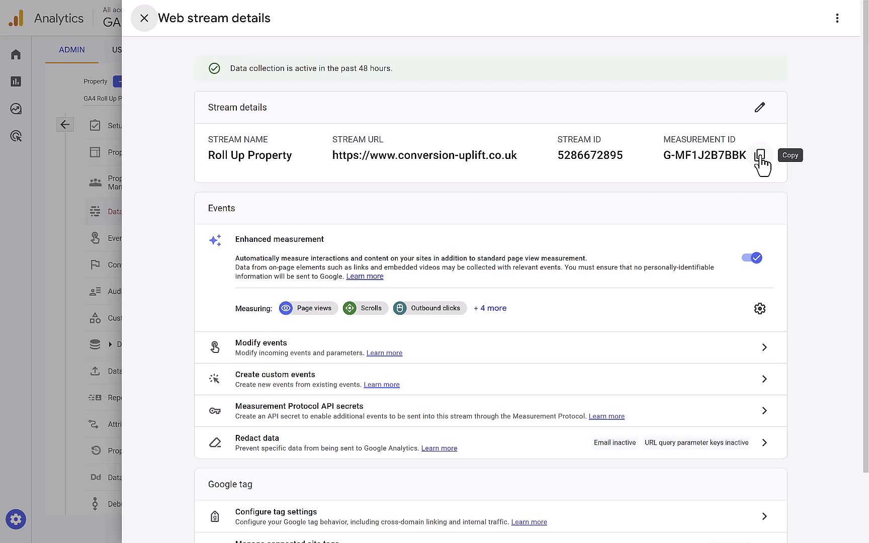
{"action": "left_click", "coordinate": [760, 157]}
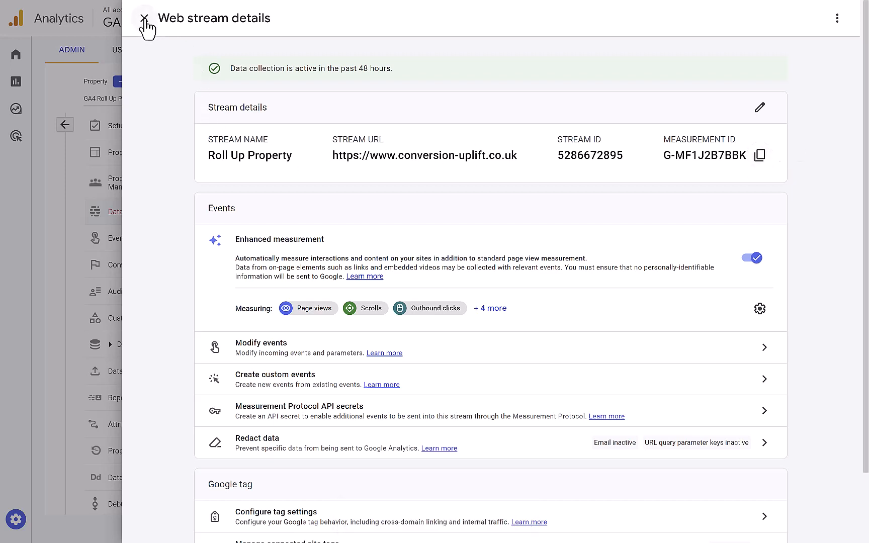
{"action": "left_click", "coordinate": [144, 19]}
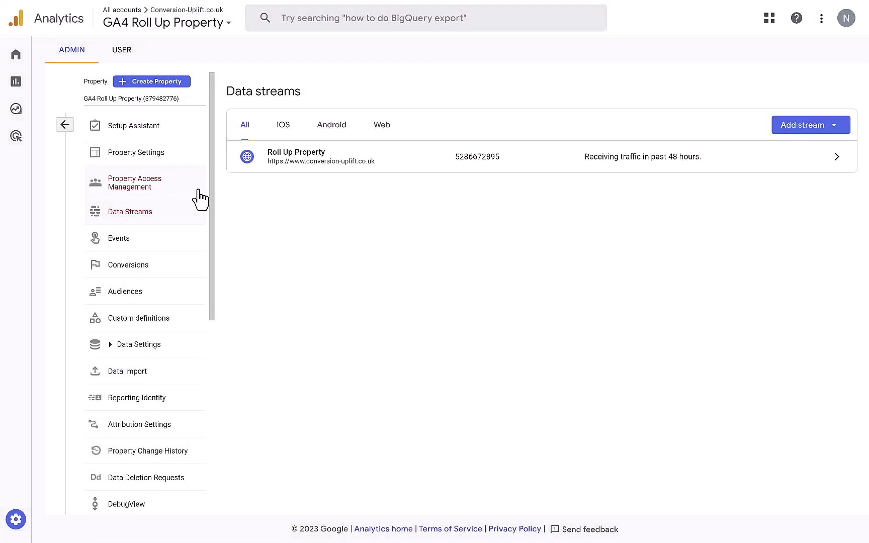
{"action": "left_click", "coordinate": [68, 125]}
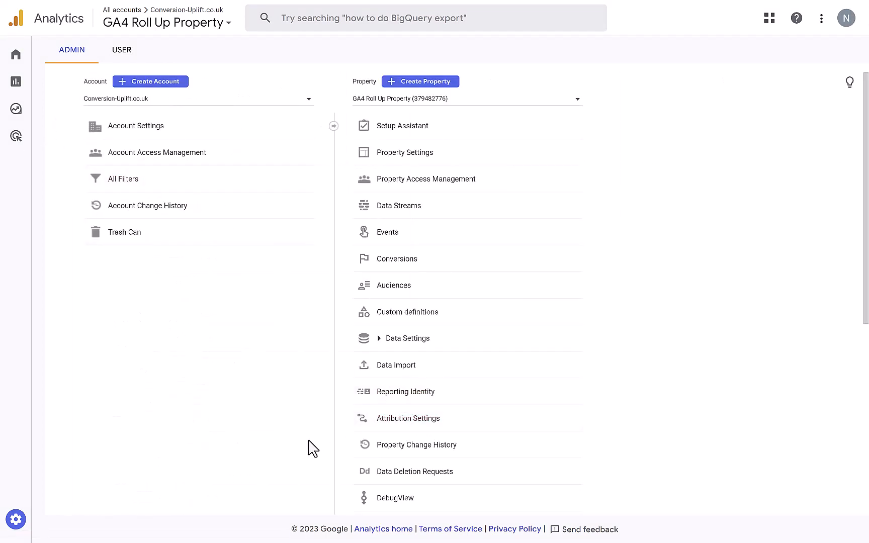
Step: Switch to Tag Manager and make a copy of the "GA4 - Google Tag" tag
{"action": "key", "text": "ctrl+Tab"}
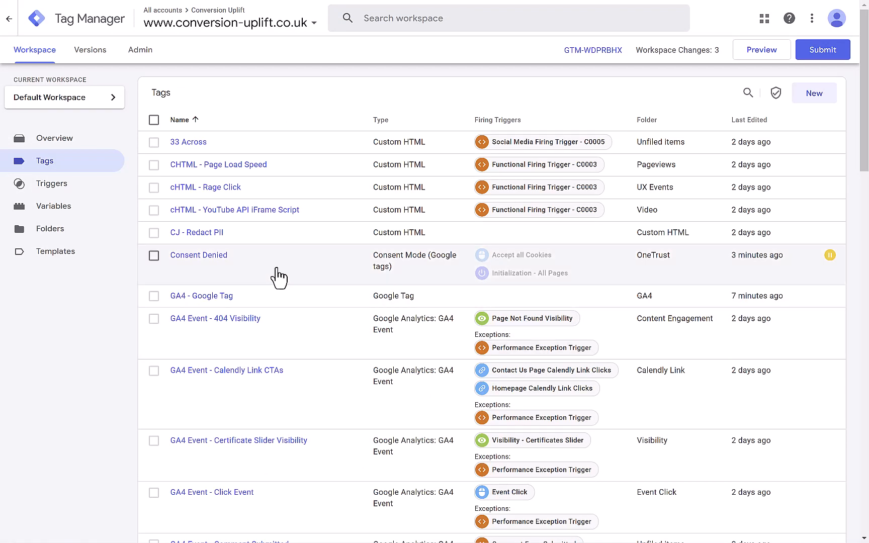
{"action": "left_click", "coordinate": [201, 297]}
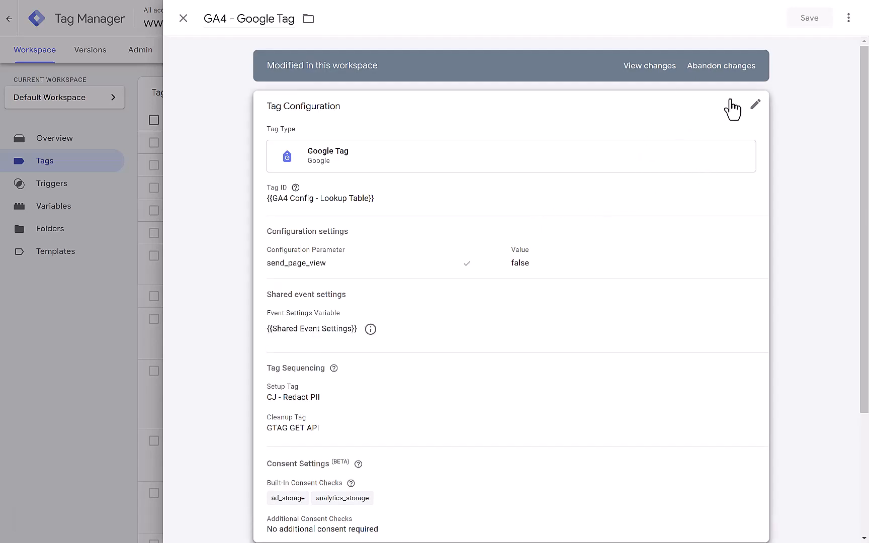
{"action": "left_click", "coordinate": [849, 19]}
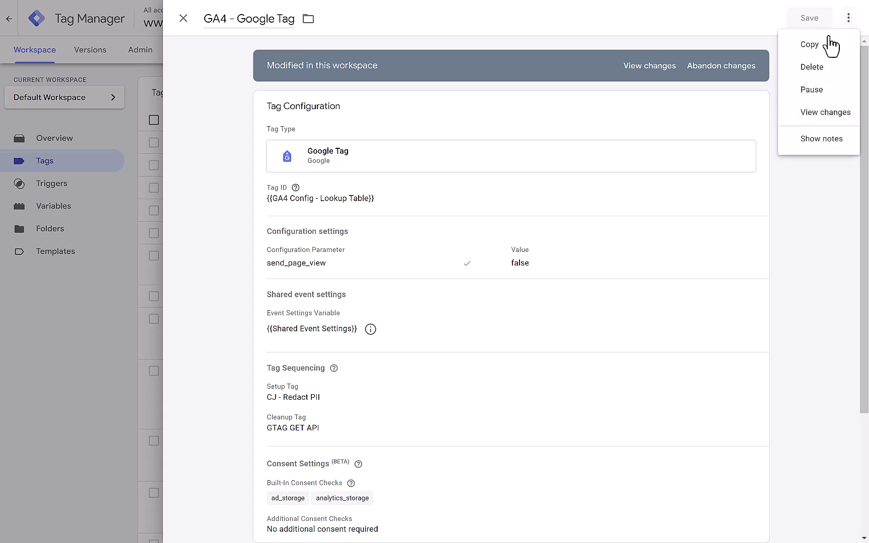
{"action": "left_click", "coordinate": [815, 45]}
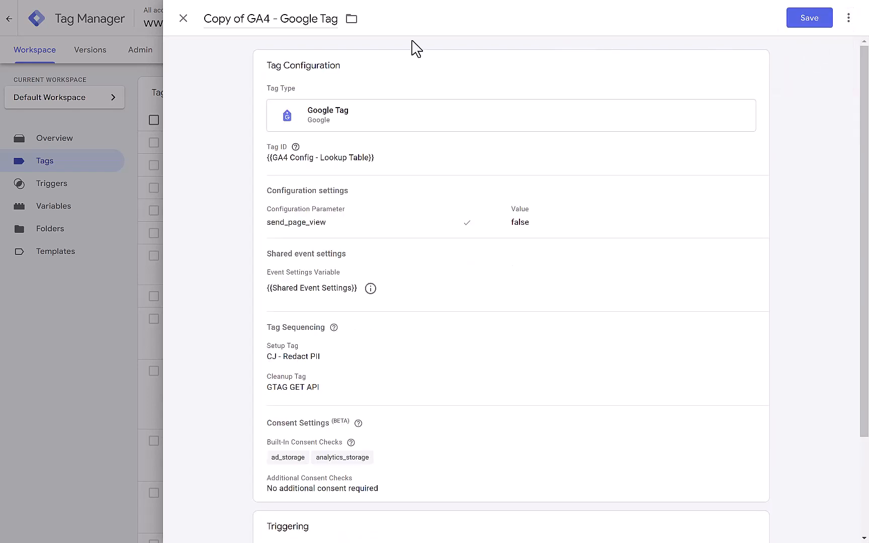
Step: Create a new folder named "Rollup" for the copied tag
{"action": "left_click", "coordinate": [351, 20]}
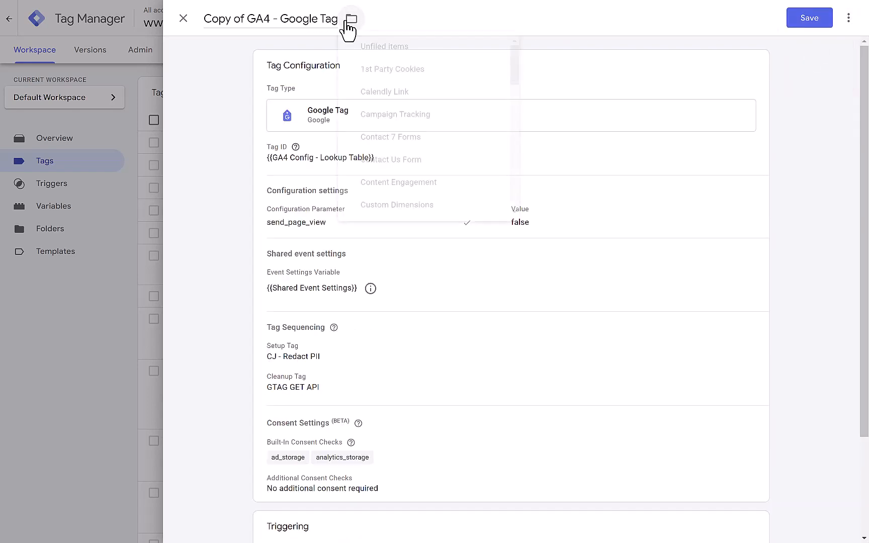
{"action": "scroll", "coordinate": [514, 90], "scroll_direction": "down", "scroll_amount": 2}
{"action": "scroll", "coordinate": [514, 201], "scroll_direction": "down", "scroll_amount": 6}
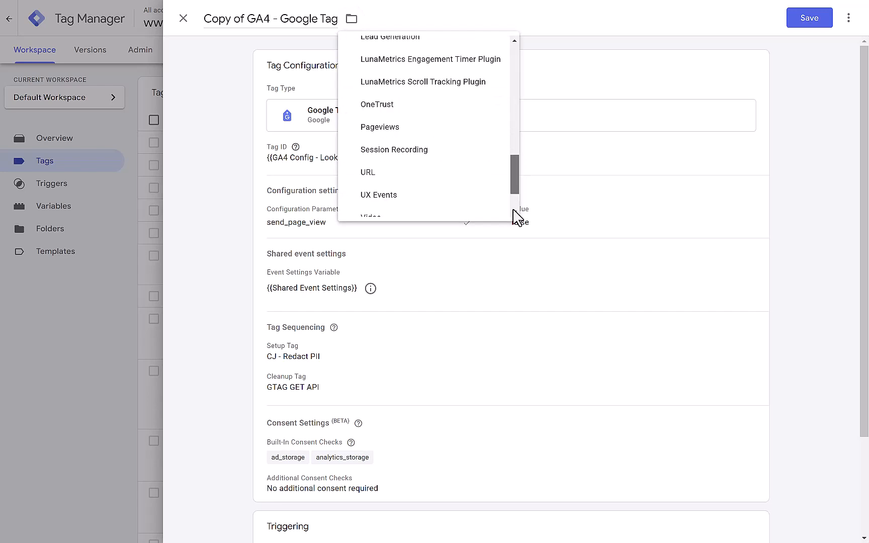
{"action": "left_click", "coordinate": [407, 212]}
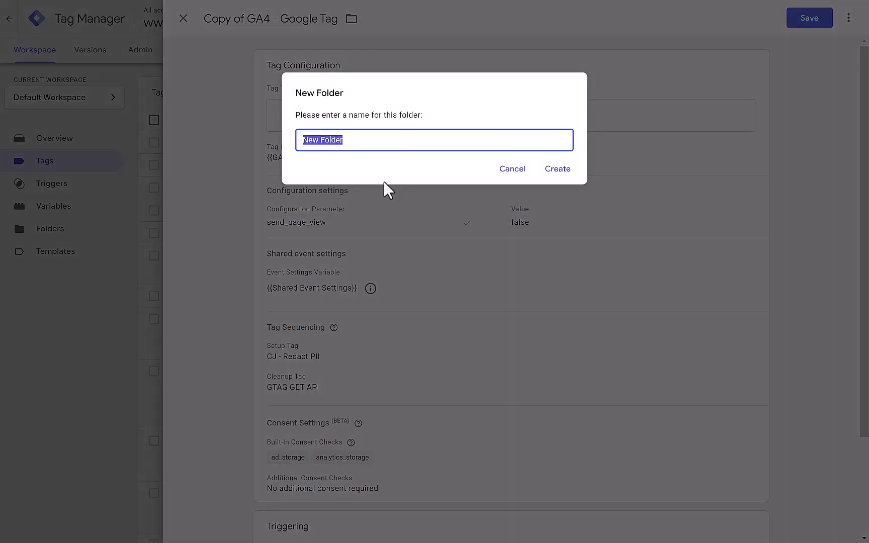
{"action": "key", "text": "BackSpace"}
{"action": "type", "text": "Roll"}
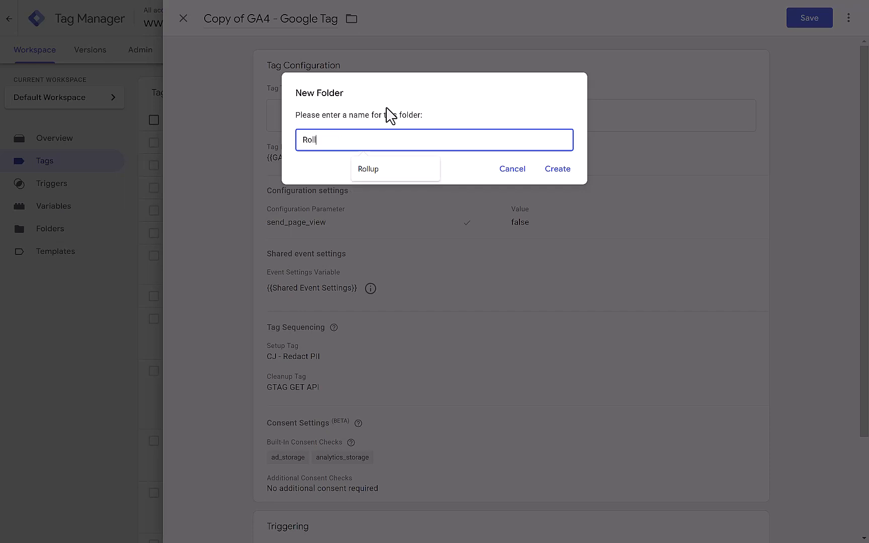
{"action": "type", "text": "up"}
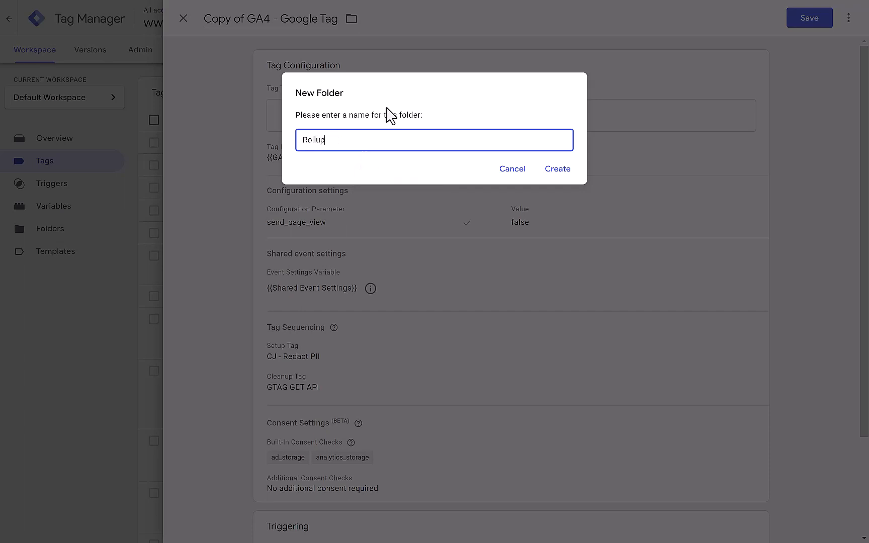
{"action": "left_click", "coordinate": [558, 169]}
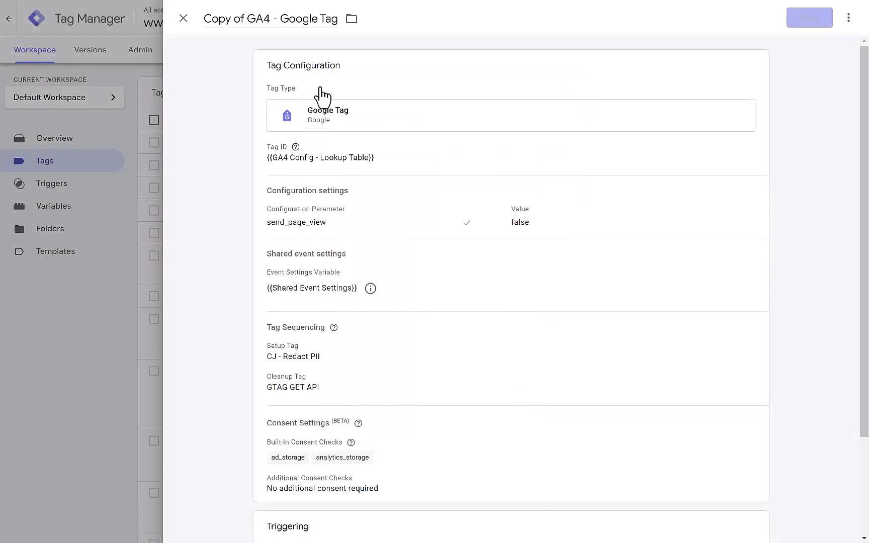
Step: Rename the copied tag as "GA4 - Google Tag - Rollup"
{"action": "left_click", "coordinate": [335, 22]}
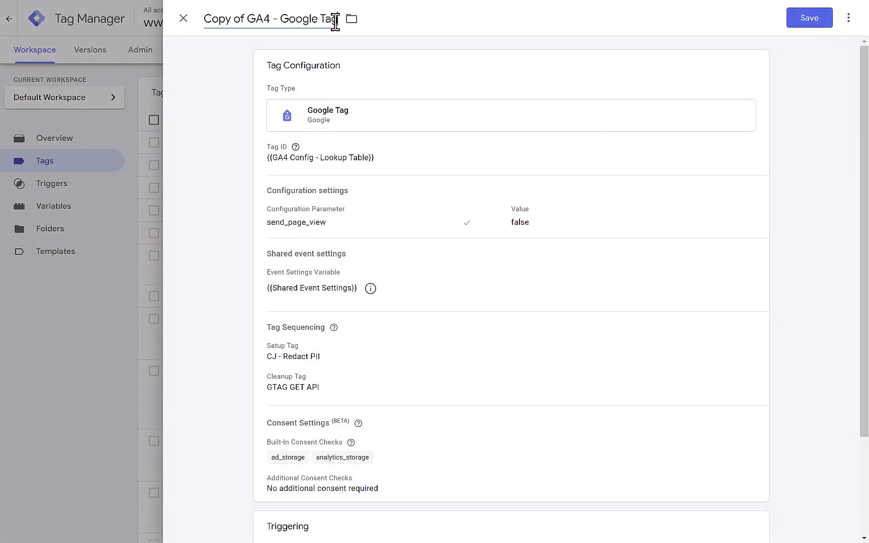
{"action": "type", "text": "R"}
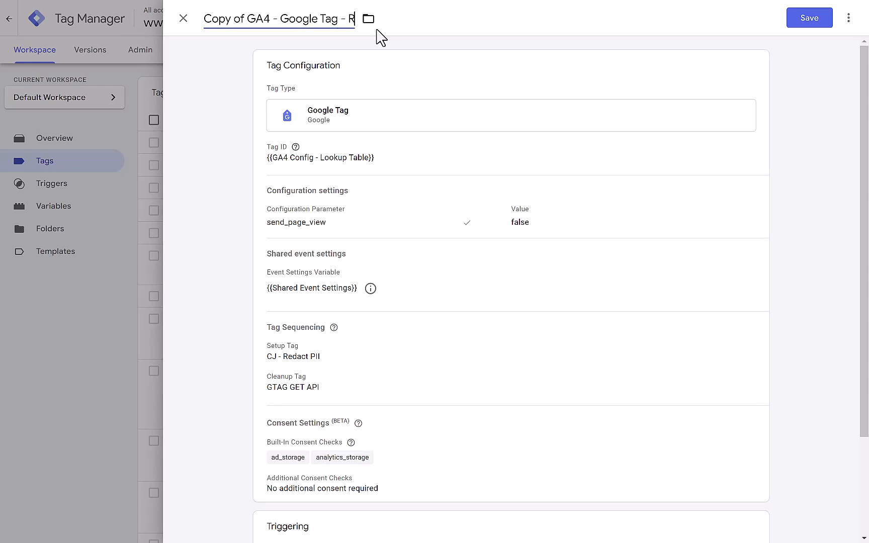
{"action": "type", "text": "ollup"}
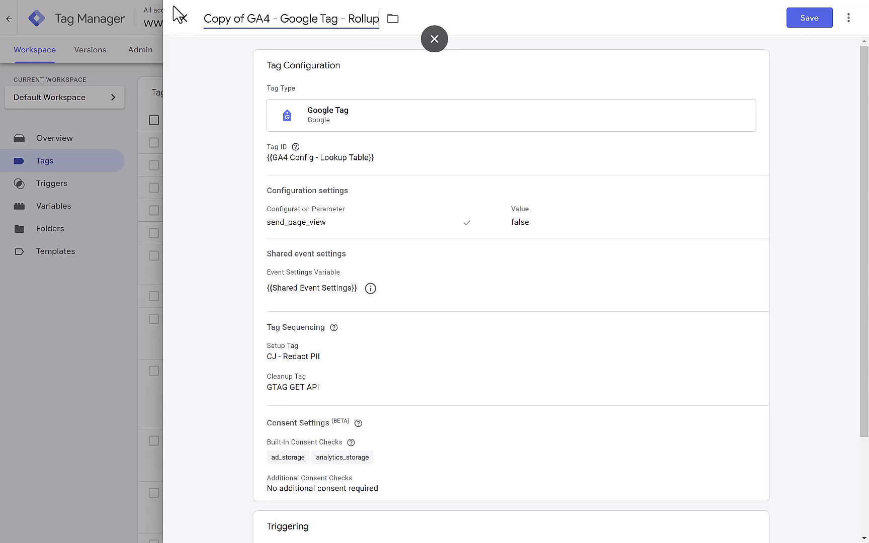
{"action": "left_click", "coordinate": [249, 18]}
{"action": "key", "text": "BackSpace"}
{"action": "key", "text": "BackSpace"}
{"action": "key", "text": "BackSpace"}
{"action": "key", "text": "BackSpace"}
{"action": "key", "text": "BackSpace"}
{"action": "key", "text": "BackSpace"}
{"action": "key", "text": "BackSpace"}
{"action": "key", "text": "BackSpace"}
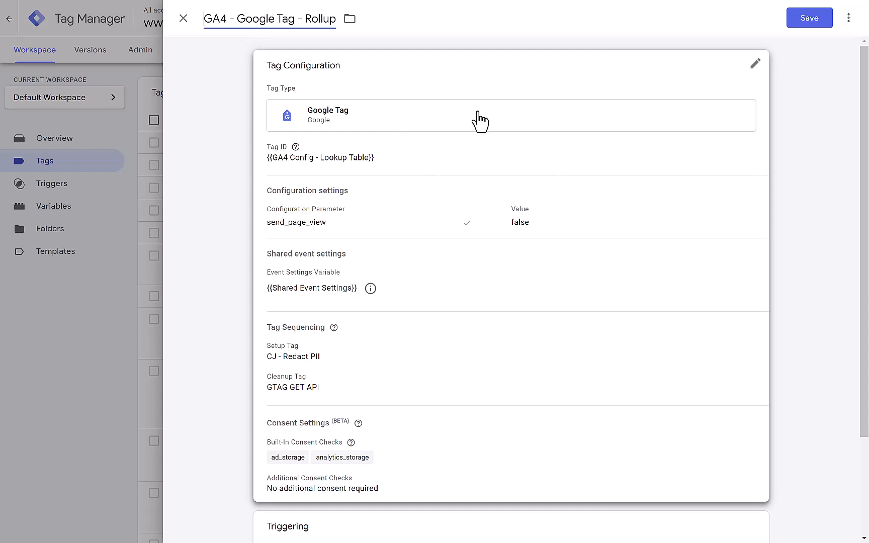
Step: Clear the lookup table variable from the tag's Tag ID and start a new variable for it
{"action": "left_click", "coordinate": [341, 166]}
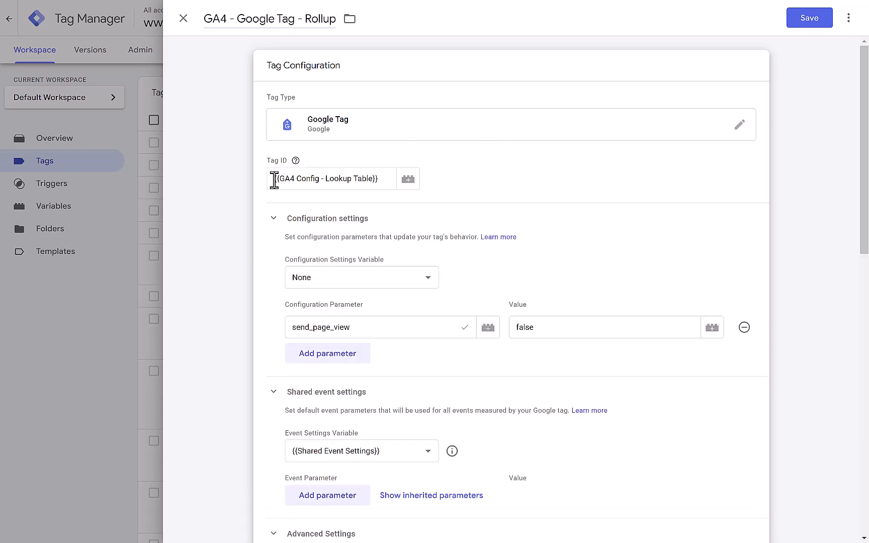
{"action": "left_click_drag", "start_coordinate": [274, 180], "coordinate": [389, 188]}
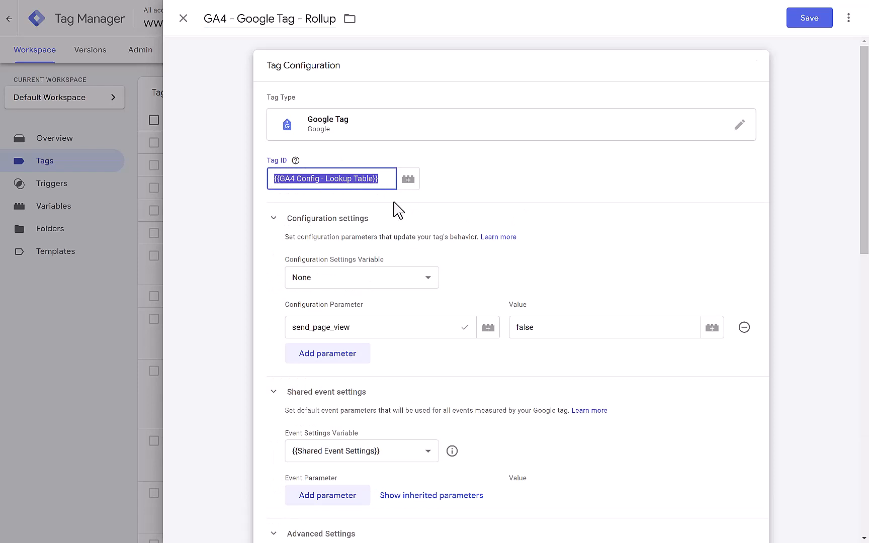
{"action": "key", "text": "BackSpace"}
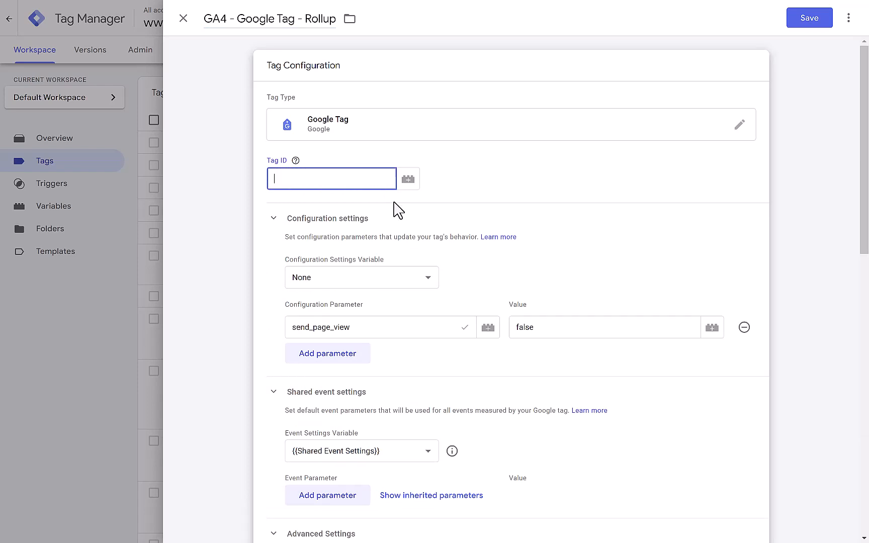
{"action": "left_click", "coordinate": [409, 182]}
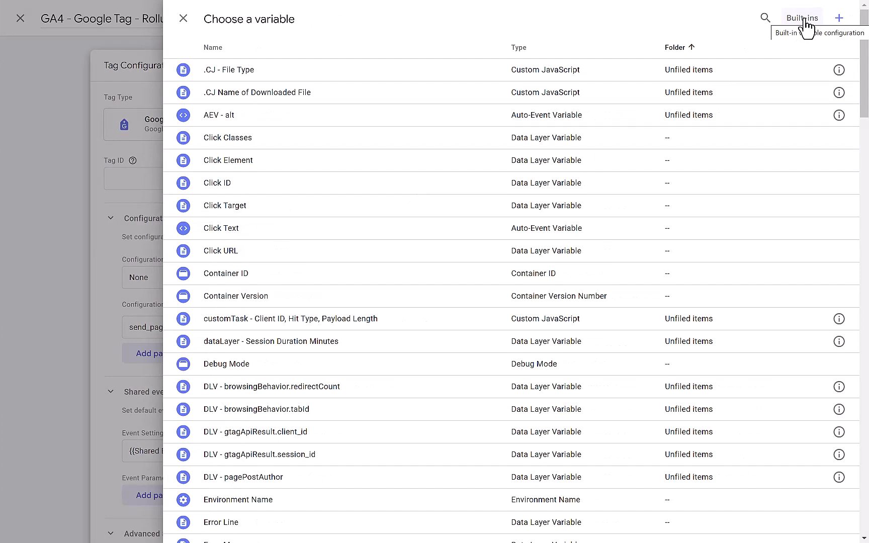
{"action": "left_click", "coordinate": [837, 19]}
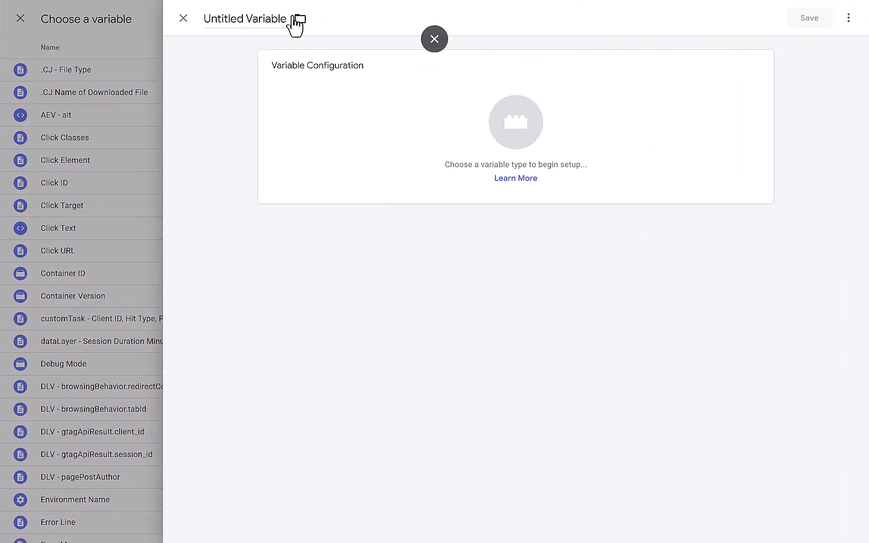
Step: Assign the new untitled variable to the "Rollup" folder
{"action": "left_click", "coordinate": [296, 19]}
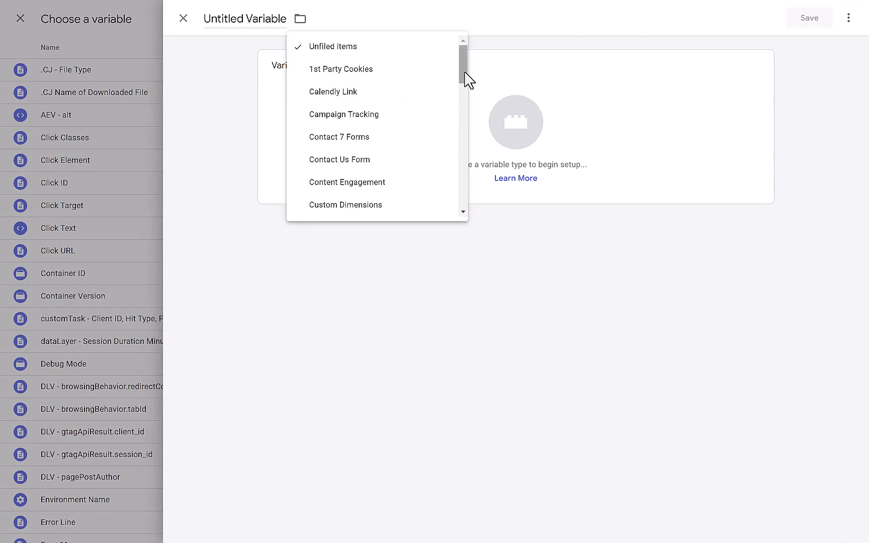
{"action": "scroll", "coordinate": [466, 192], "scroll_direction": "down", "scroll_amount": 5}
{"action": "scroll", "coordinate": [466, 198], "scroll_direction": "down", "scroll_amount": 5}
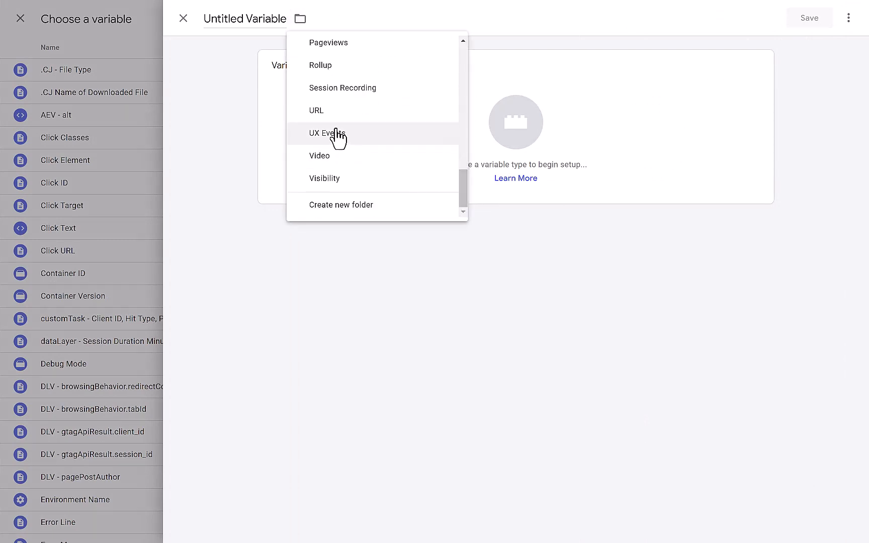
{"action": "left_click", "coordinate": [326, 74]}
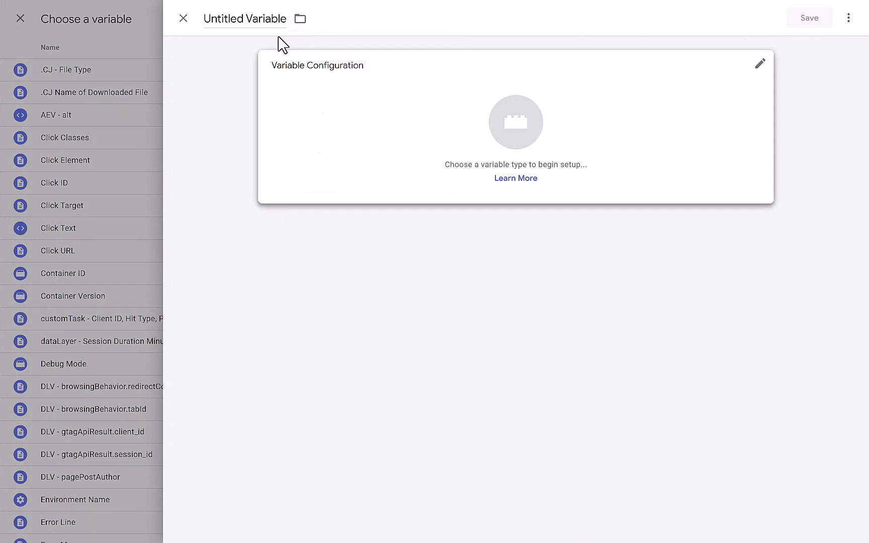
Step: Name the new variable "Measurement ID - Rollup - G-MF1J2B7BBK"
{"action": "left_click", "coordinate": [284, 22]}
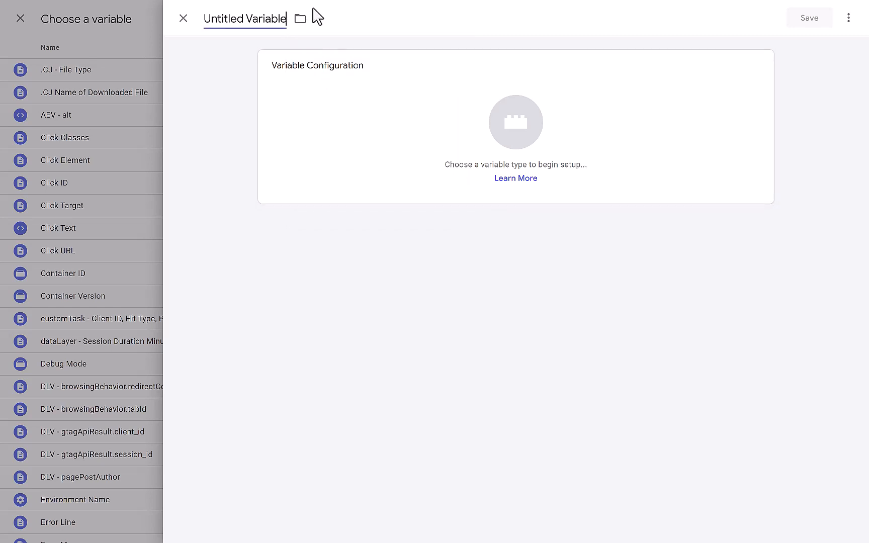
{"action": "key", "text": "BackSpace"}
{"action": "key", "text": "BackSpace"}
{"action": "key", "text": "BackSpace"}
{"action": "key", "text": "BackSpace"}
{"action": "key", "text": "BackSpace"}
{"action": "key", "text": "BackSpace"}
{"action": "key", "text": "BackSpace"}
{"action": "key", "text": "BackSpace"}
{"action": "key", "text": "BackSpace"}
{"action": "key", "text": "BackSpace"}
{"action": "key", "text": "BackSpace"}
{"action": "key", "text": "BackSpace"}
{"action": "key", "text": "BackSpace"}
{"action": "key", "text": "BackSpace"}
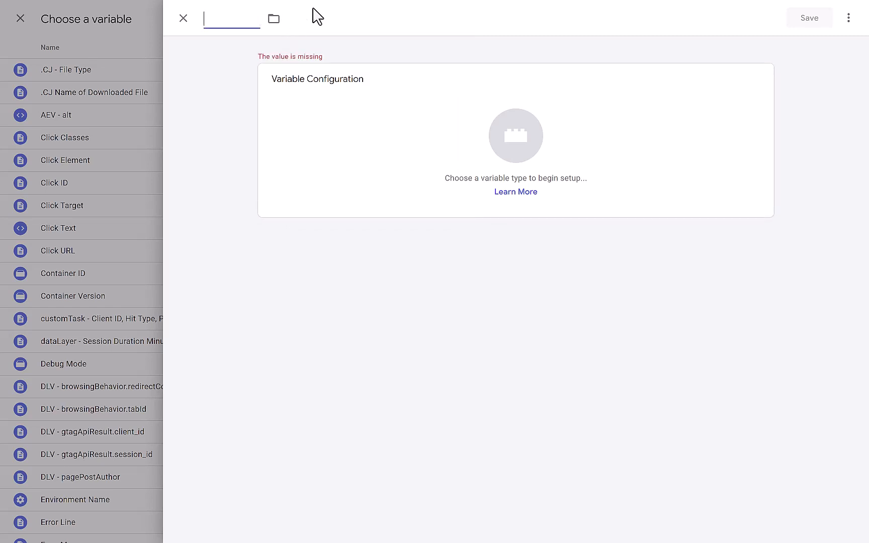
{"action": "type", "text": "Measureme"}
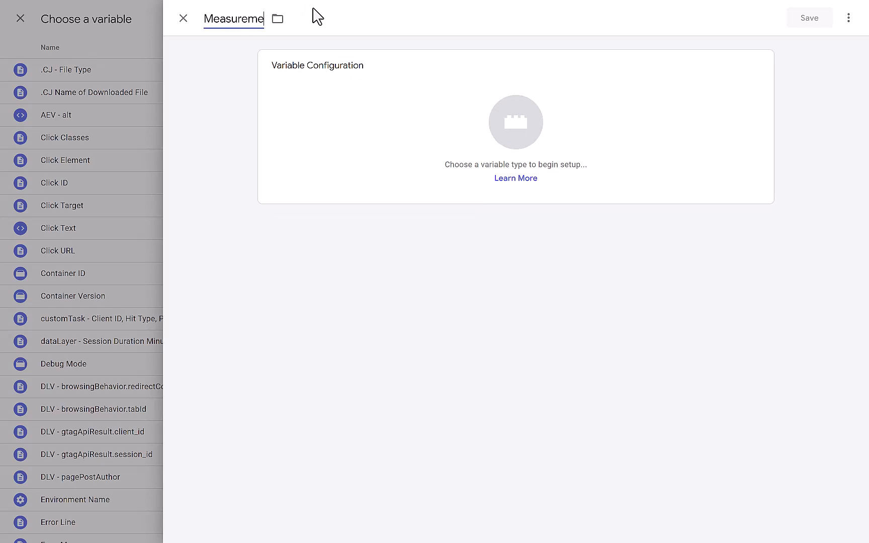
{"action": "type", "text": "nt ID - Rollup -"}
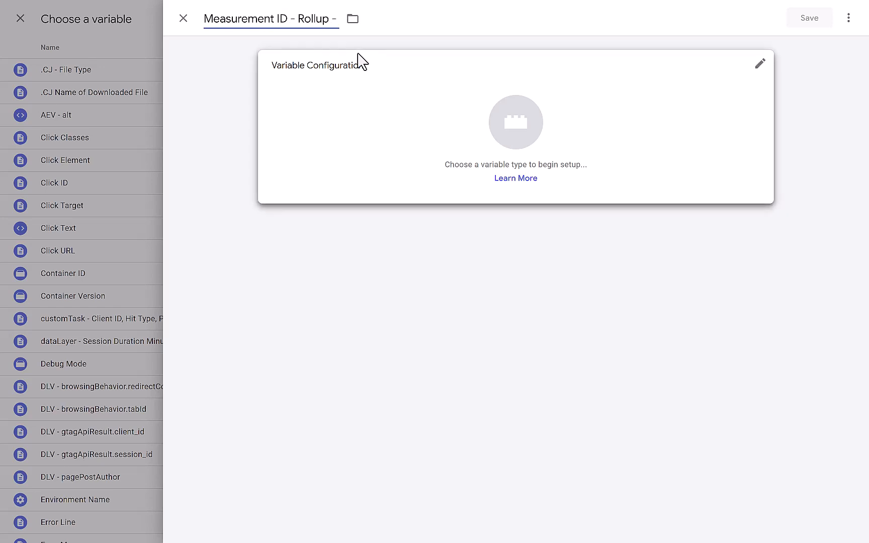
{"action": "type", "text": "G-MF1J2B7BBK"}
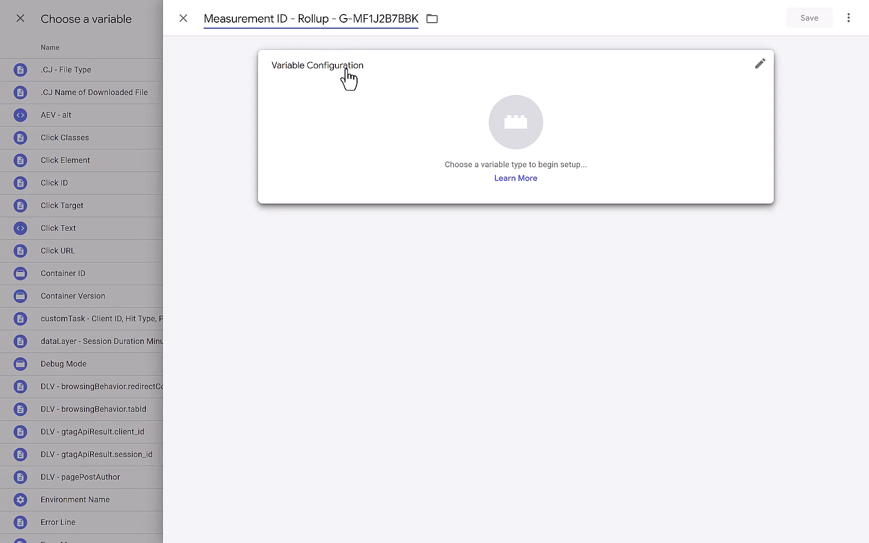
Step: Make the new variable a Constant with the value G-MF1J2B7BBK and save it
{"action": "left_click", "coordinate": [348, 73]}
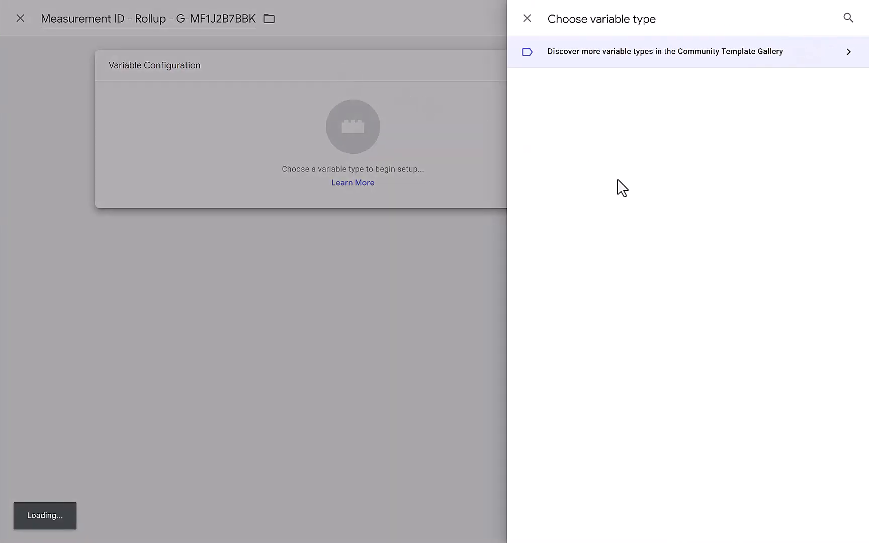
{"action": "scroll", "coordinate": [606, 221], "scroll_direction": "down", "scroll_amount": 1}
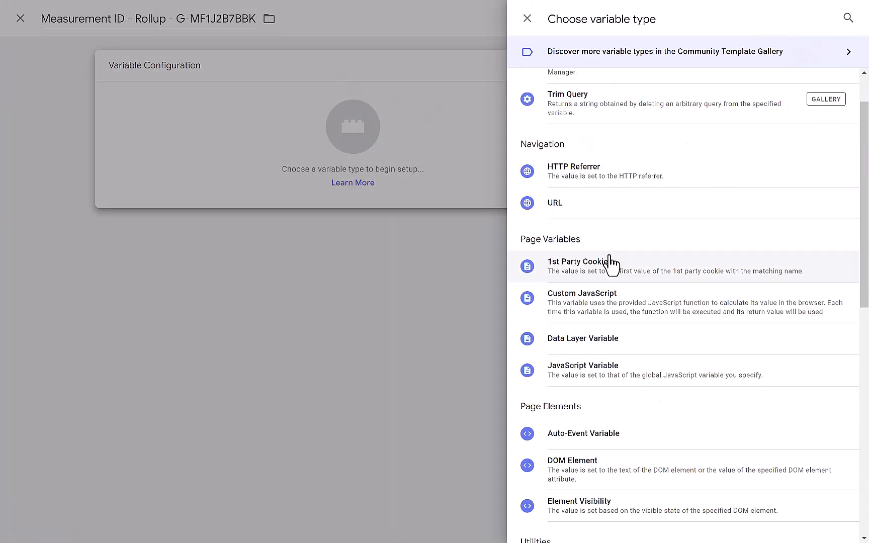
{"action": "scroll", "coordinate": [609, 362], "scroll_direction": "down", "scroll_amount": 1}
{"action": "scroll", "coordinate": [610, 390], "scroll_direction": "down", "scroll_amount": 1}
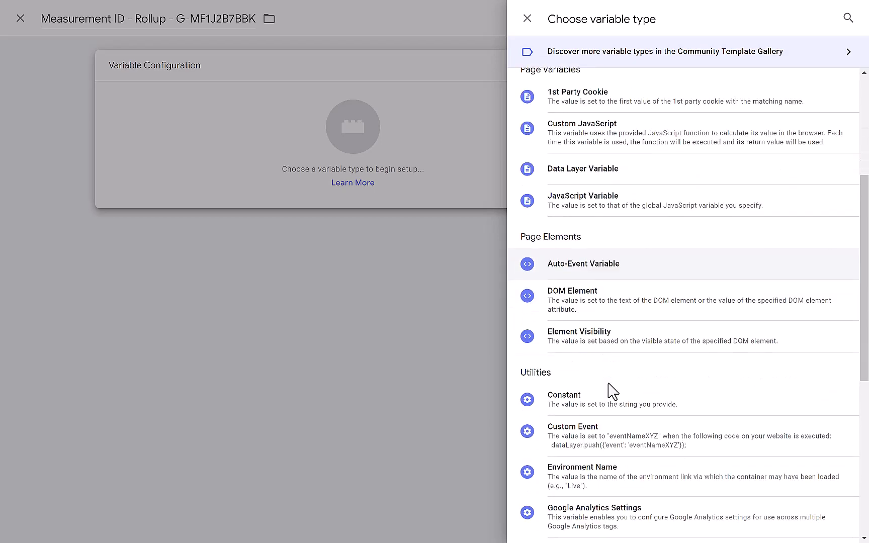
{"action": "left_click", "coordinate": [582, 405]}
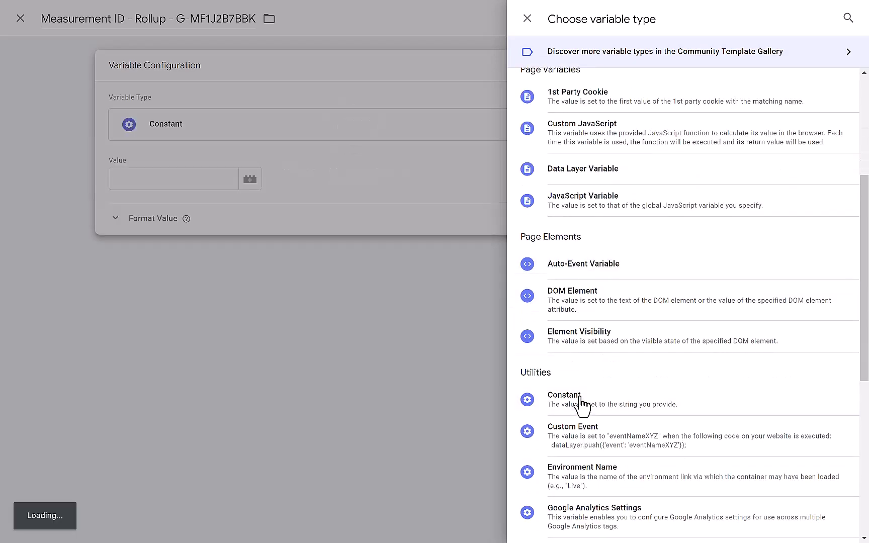
{"action": "left_click", "coordinate": [294, 179]}
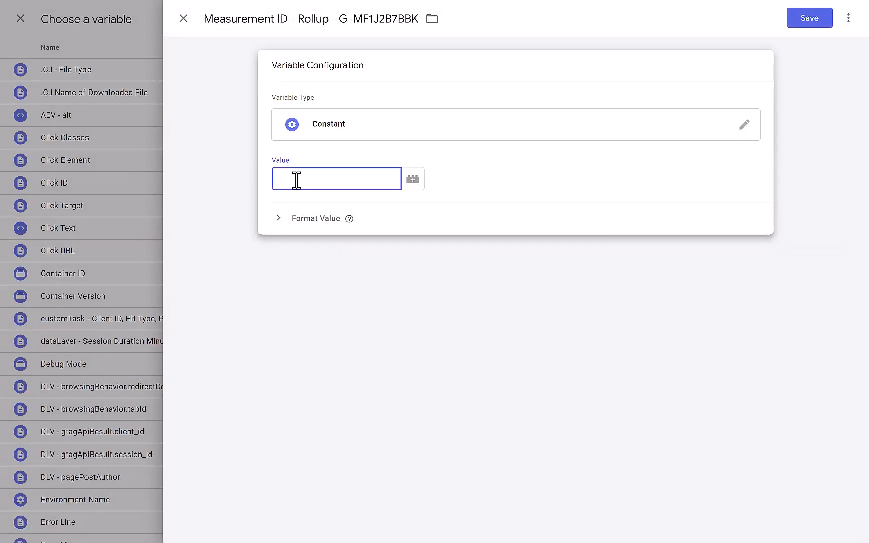
{"action": "type", "text": "G-MF1J2B7BBK"}
{"action": "left_click", "coordinate": [806, 24]}
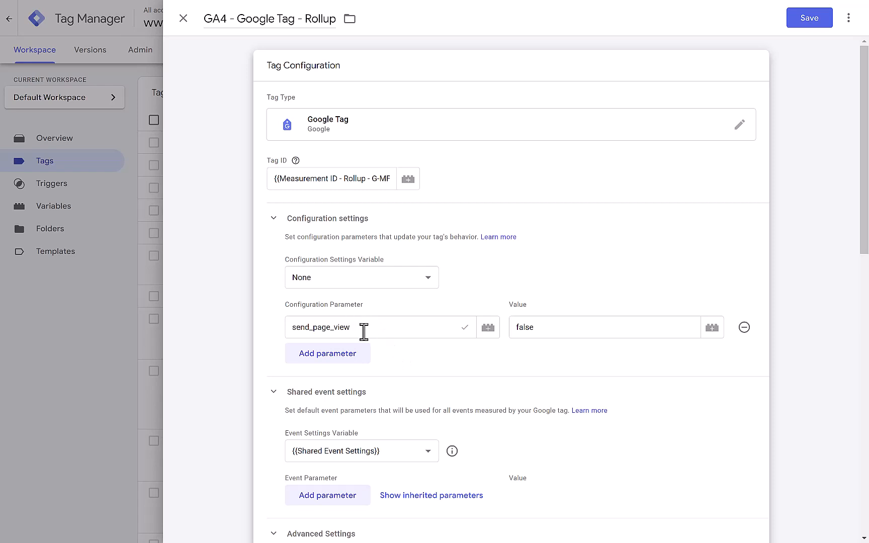
Step: Add the configuration parameter cookie_prefix with the value rollup to the rollup Google Tag
{"action": "scroll", "coordinate": [363, 331], "scroll_direction": "down", "scroll_amount": 1}
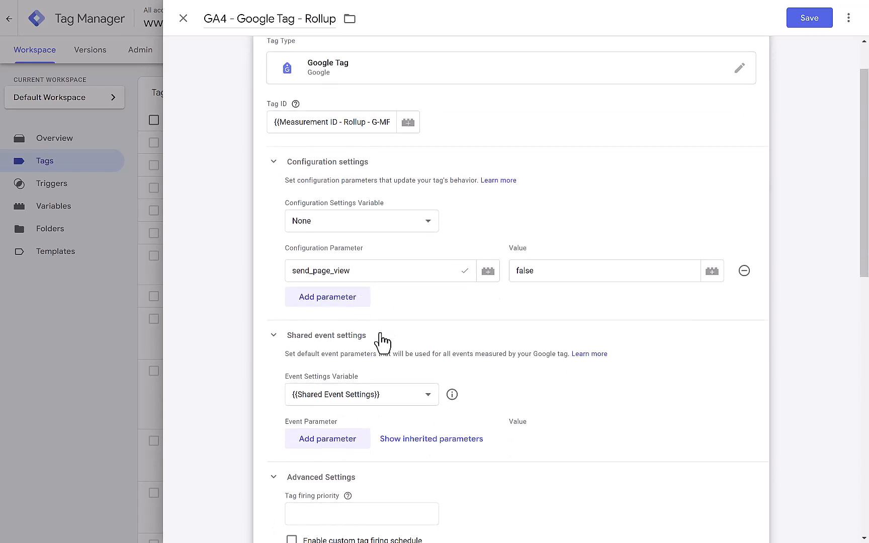
{"action": "left_click", "coordinate": [328, 297]}
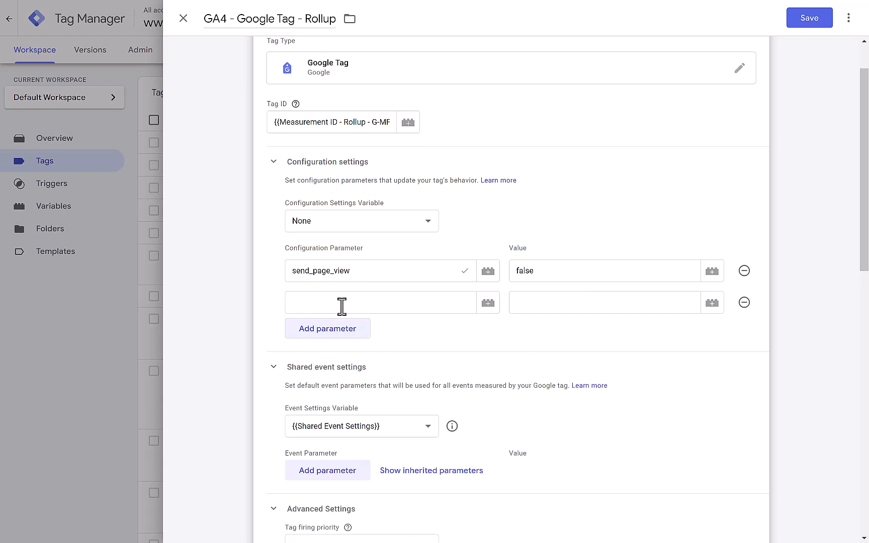
{"action": "left_click", "coordinate": [318, 304]}
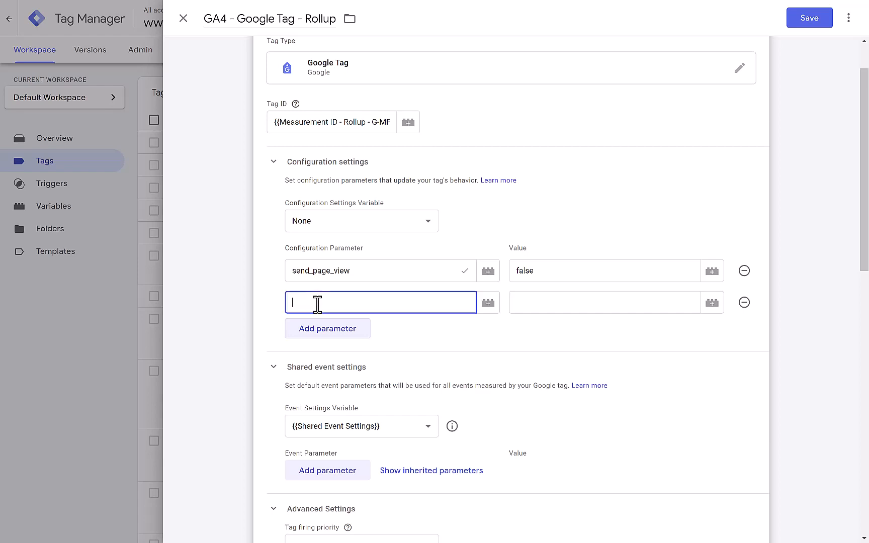
{"action": "type", "text": "pre"}
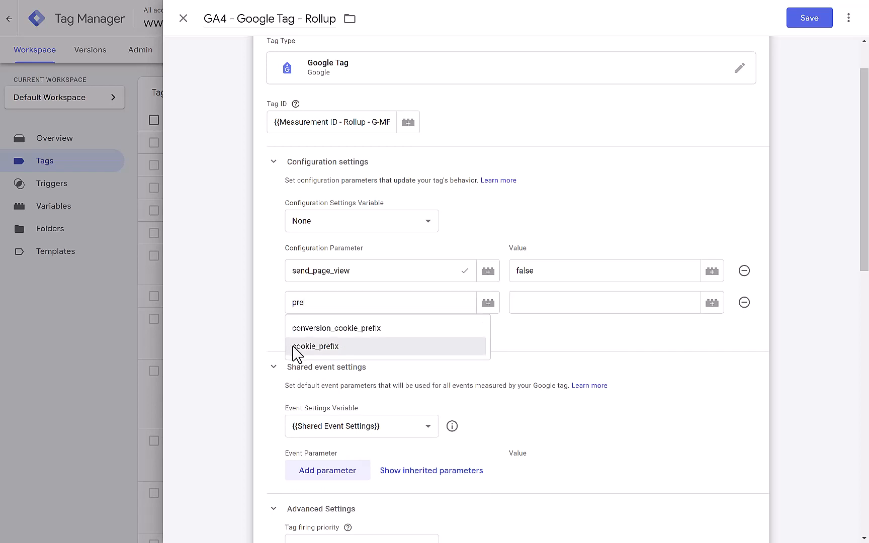
{"action": "left_click", "coordinate": [292, 351]}
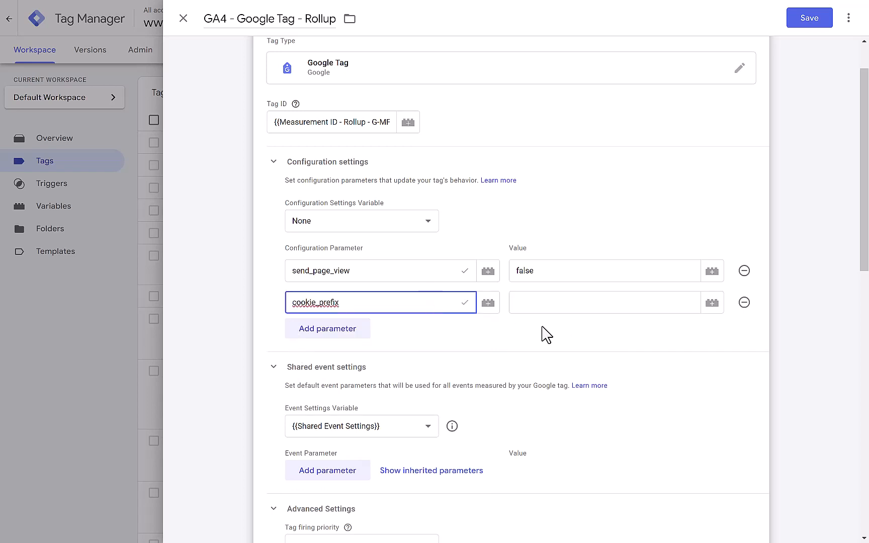
{"action": "left_click", "coordinate": [532, 304]}
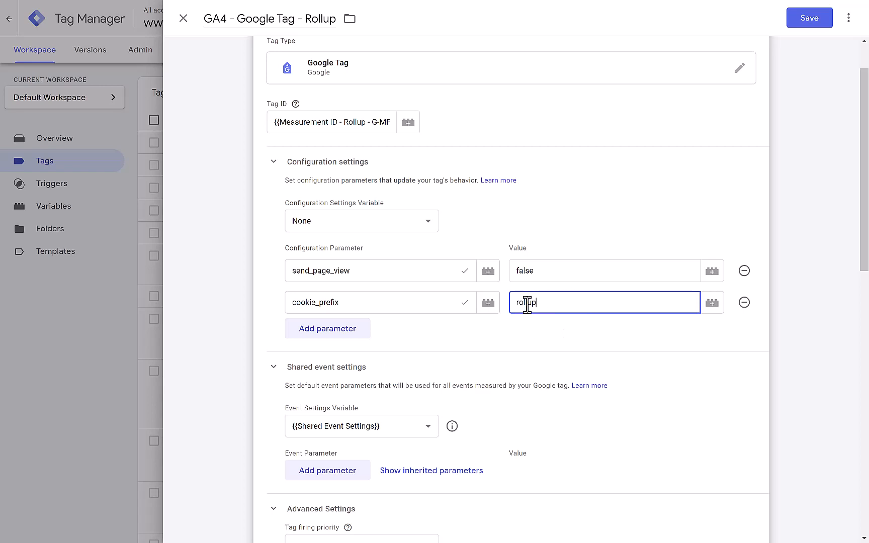
{"action": "left_click", "coordinate": [438, 291]}
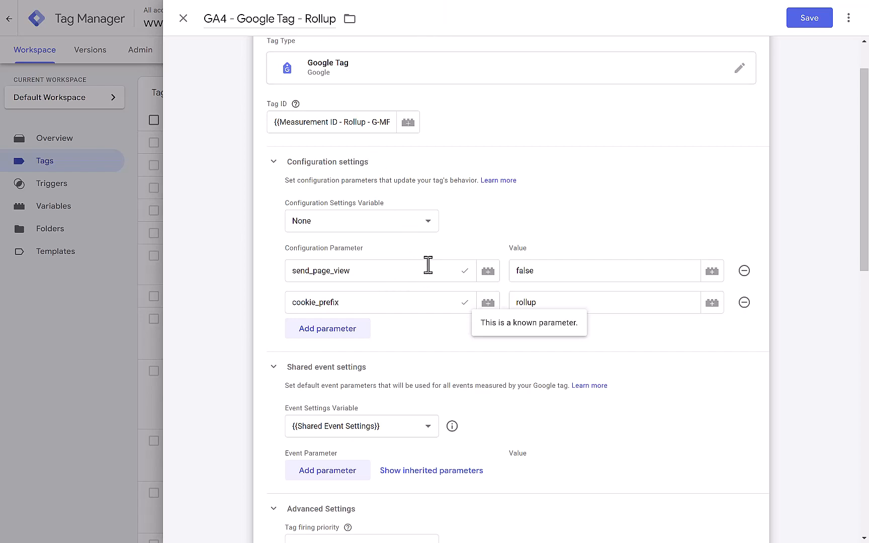
Step: Disable firing a tag before and after the rollup Google Tag in its tag sequencing, and save the tag
{"action": "scroll", "coordinate": [650, 384], "scroll_direction": "down", "scroll_amount": 3}
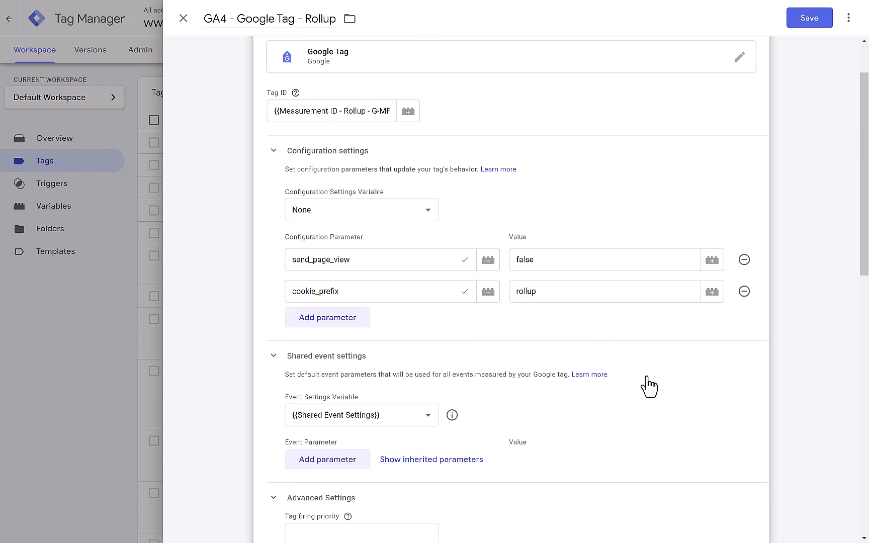
{"action": "scroll", "coordinate": [651, 385], "scroll_direction": "down", "scroll_amount": 1}
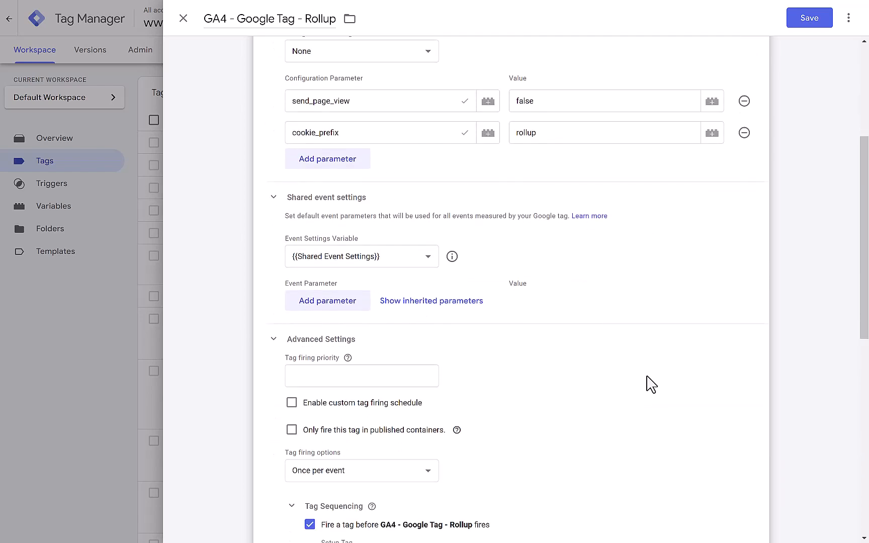
{"action": "scroll", "coordinate": [651, 384], "scroll_direction": "down", "scroll_amount": 4}
{"action": "scroll", "coordinate": [652, 384], "scroll_direction": "down", "scroll_amount": 1}
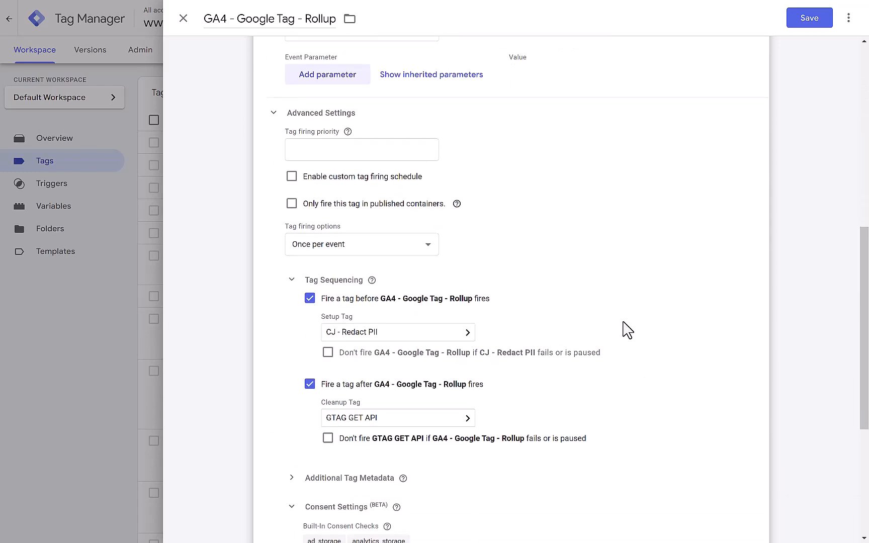
{"action": "left_click", "coordinate": [310, 299]}
{"action": "scroll", "coordinate": [332, 314], "scroll_direction": "down", "scroll_amount": 1}
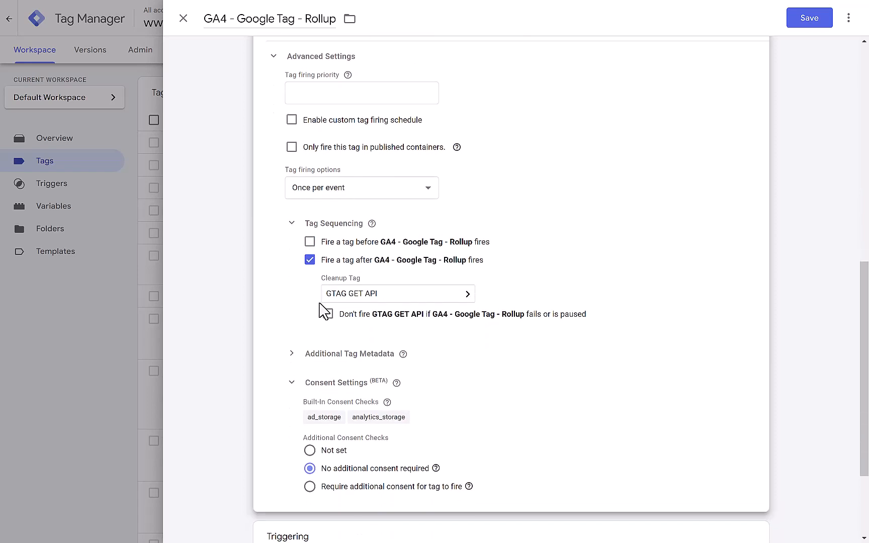
{"action": "left_click", "coordinate": [309, 259]}
{"action": "mouse_move", "coordinate": [397, 315]}
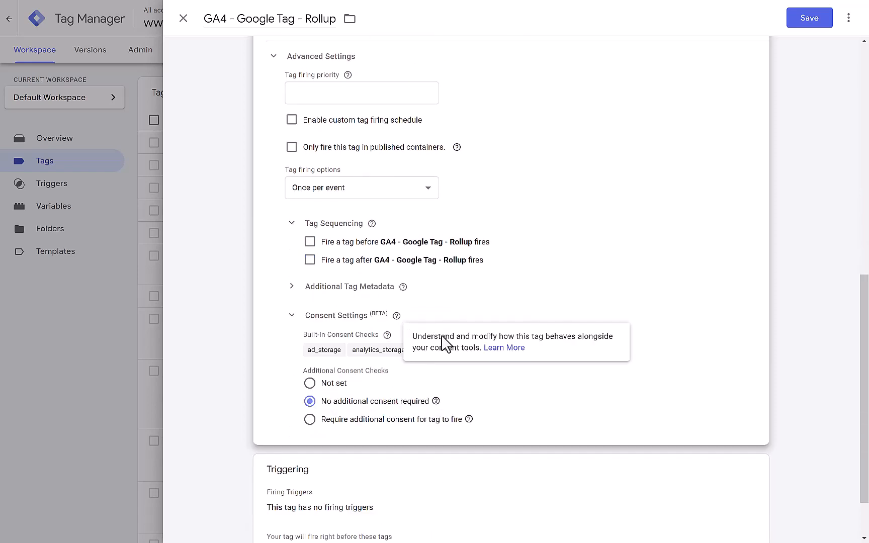
{"action": "scroll", "coordinate": [403, 340], "scroll_direction": "down", "scroll_amount": 1}
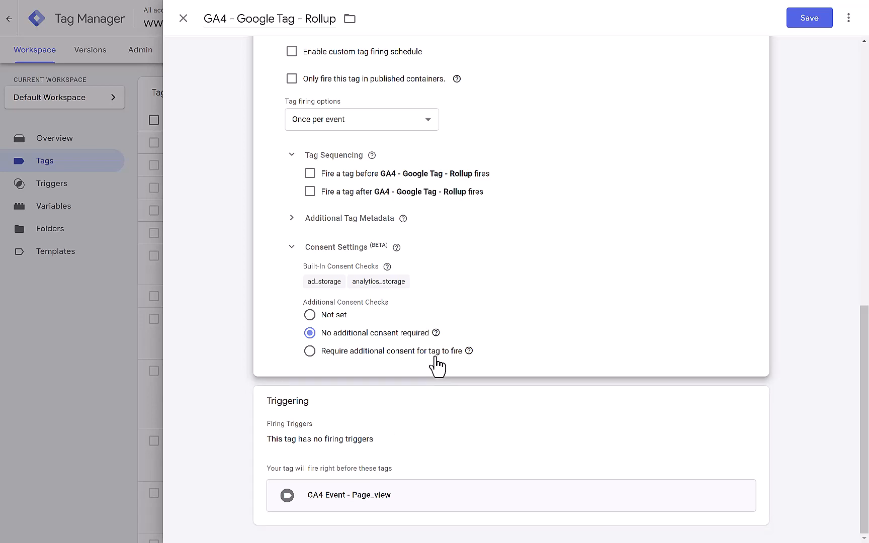
{"action": "scroll", "coordinate": [436, 366], "scroll_direction": "up", "scroll_amount": 6}
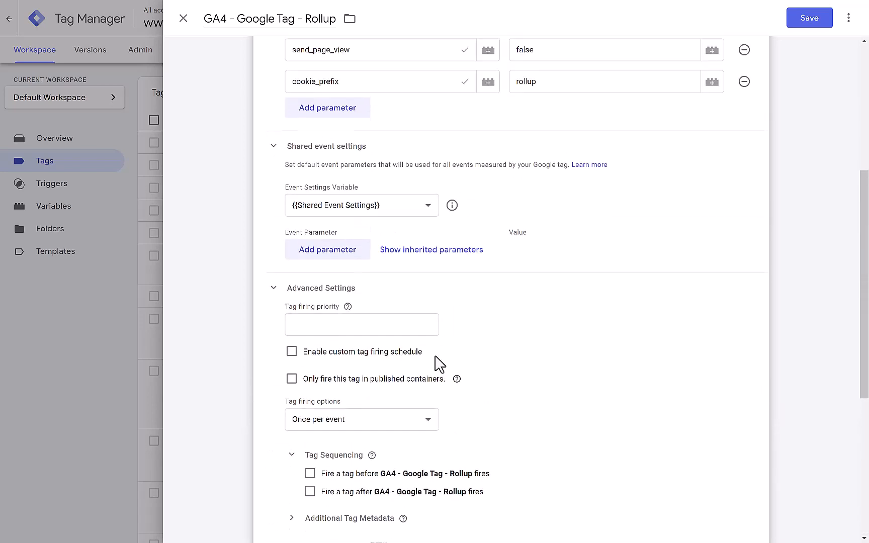
{"action": "scroll", "coordinate": [436, 366], "scroll_direction": "up", "scroll_amount": 5}
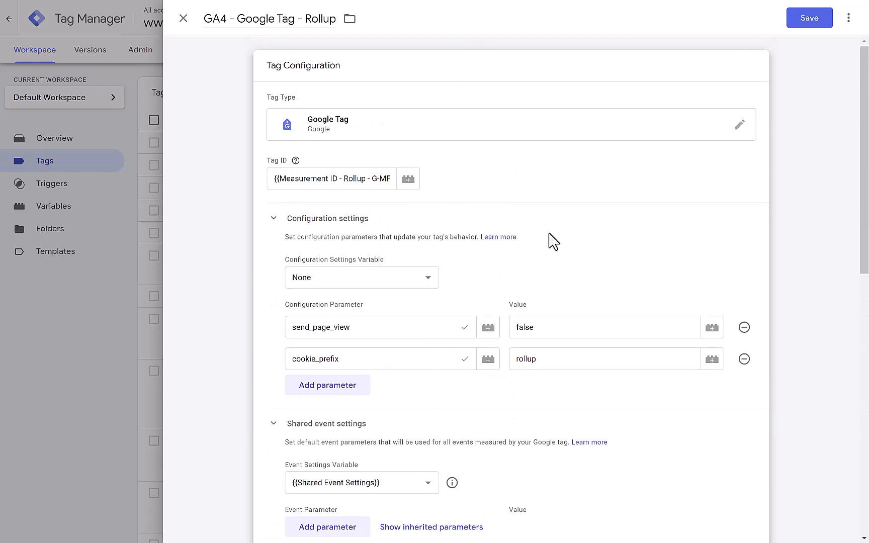
{"action": "left_click", "coordinate": [805, 21]}
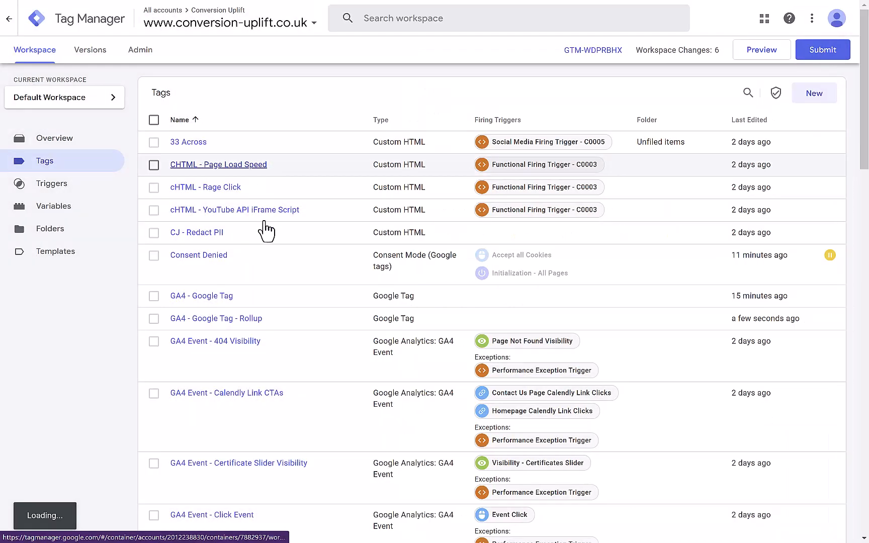
Step: Make a copy of the "GA4 Event - Page_view" tag
{"action": "scroll", "coordinate": [257, 247], "scroll_direction": "down", "scroll_amount": 5}
{"action": "scroll", "coordinate": [260, 248], "scroll_direction": "down", "scroll_amount": 7}
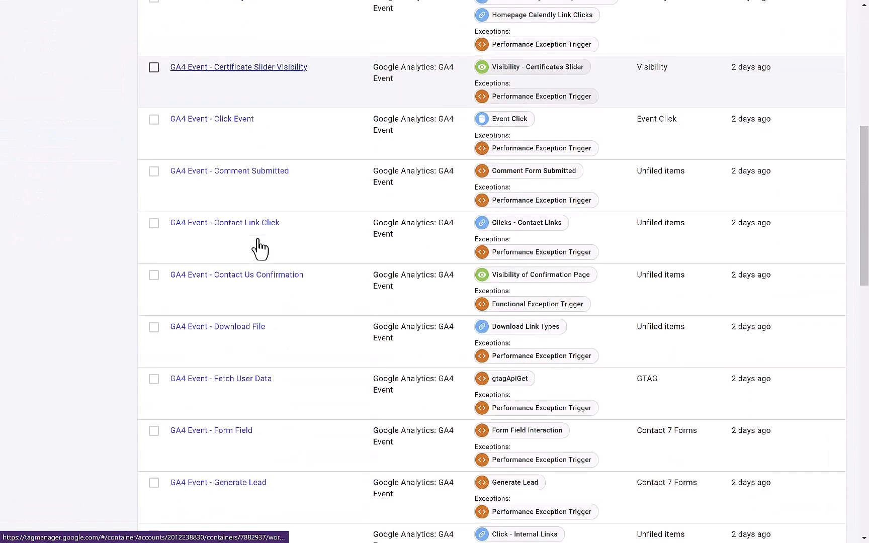
{"action": "scroll", "coordinate": [259, 249], "scroll_direction": "down", "scroll_amount": 6}
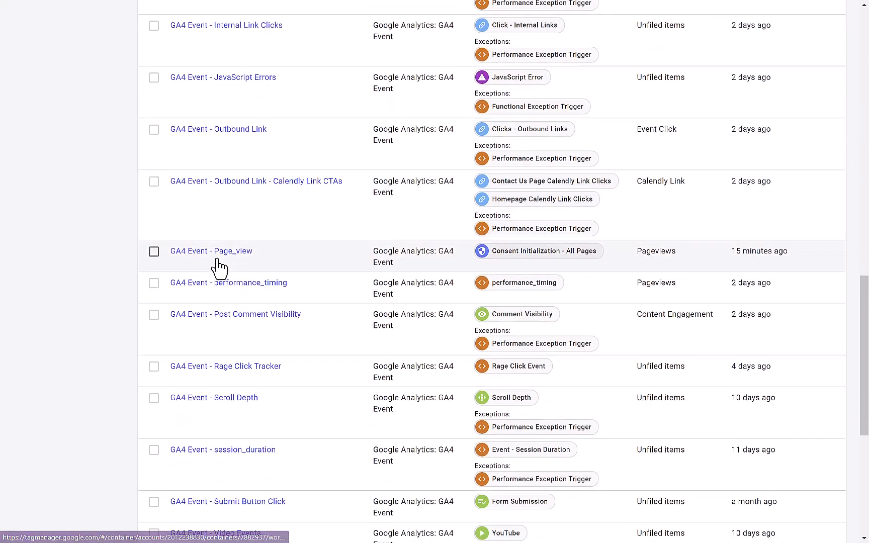
{"action": "left_click", "coordinate": [217, 251]}
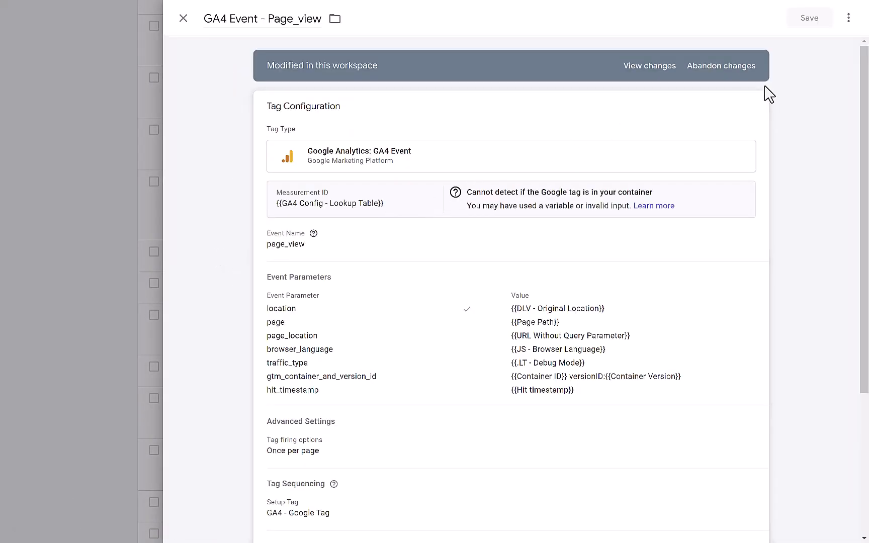
{"action": "left_click", "coordinate": [848, 20]}
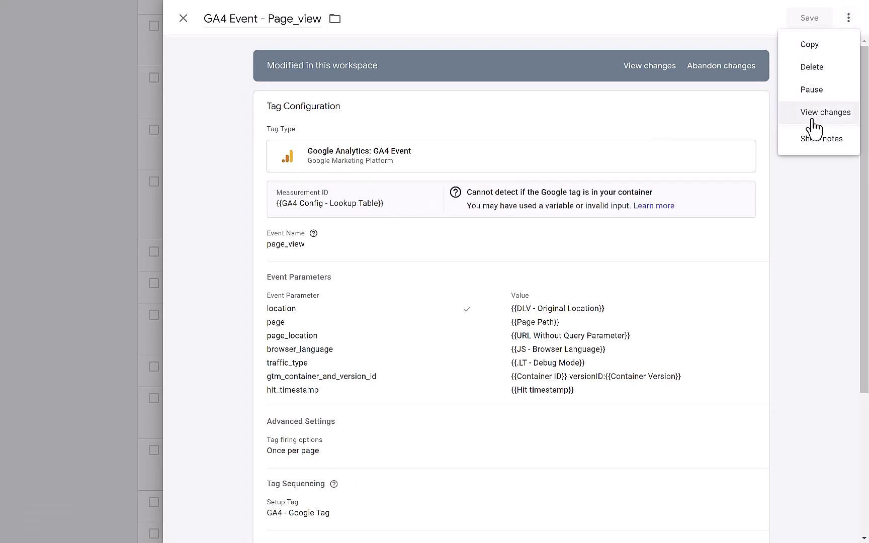
{"action": "left_click", "coordinate": [807, 46]}
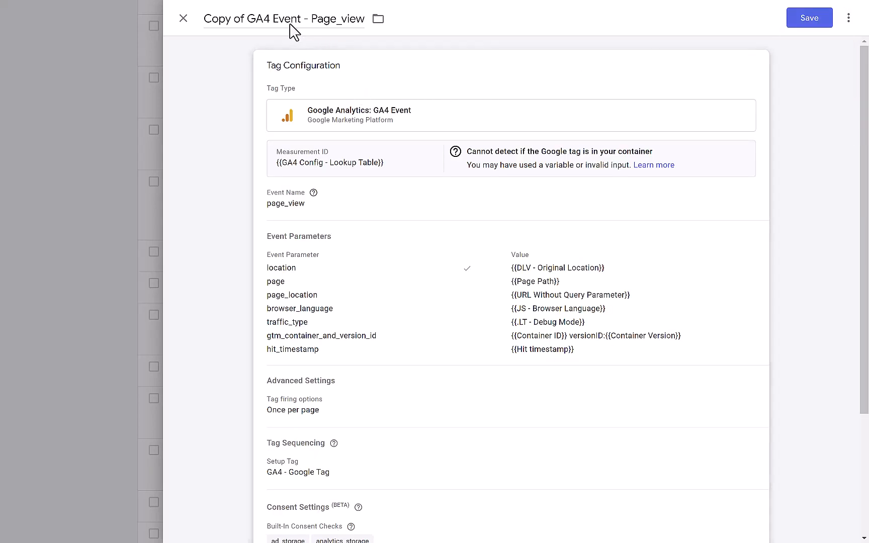
Step: Rename the copied event tag as "GA4 Event - Page_view - Rollup"
{"action": "left_click", "coordinate": [247, 20]}
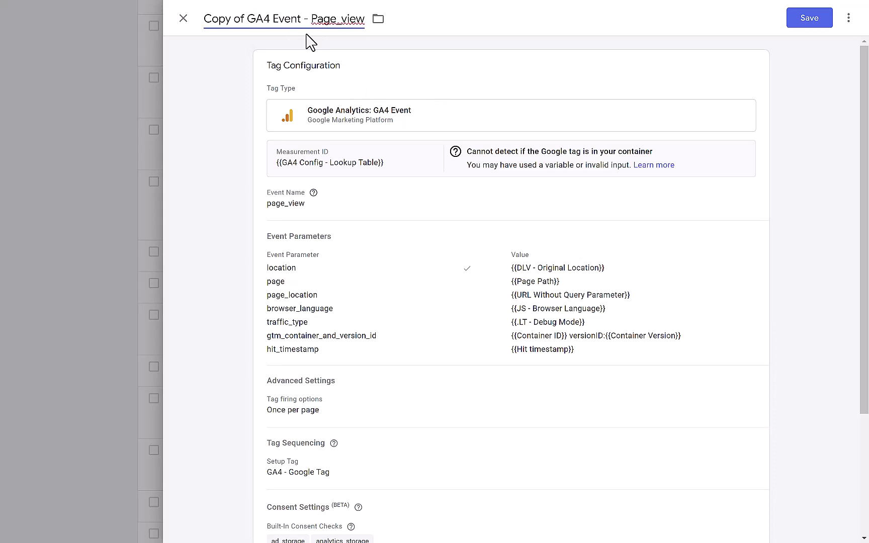
{"action": "key", "text": "BackSpace"}
{"action": "key", "text": "BackSpace"}
{"action": "key", "text": "BackSpace"}
{"action": "key", "text": "BackSpace"}
{"action": "key", "text": "BackSpace"}
{"action": "key", "text": "BackSpace"}
{"action": "key", "text": "BackSpace"}
{"action": "key", "text": "BackSpace"}
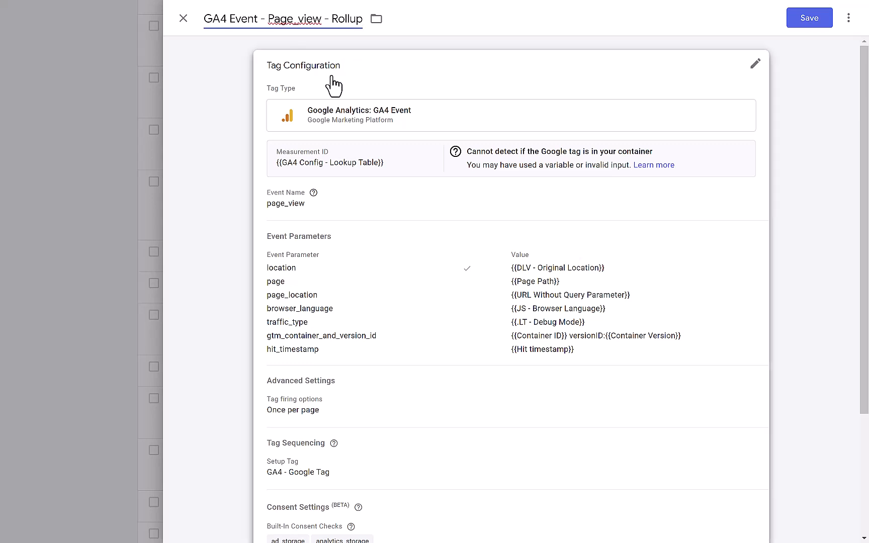
Step: Replace the event tag's Measurement ID with the variable "Measurement ID - Rollup - G-MF1J2B7BBK", found by searching for "rollup"
{"action": "left_click", "coordinate": [341, 171]}
{"action": "left_click_drag", "start_coordinate": [283, 185], "coordinate": [402, 188]}
{"action": "key", "text": "BackSpace"}
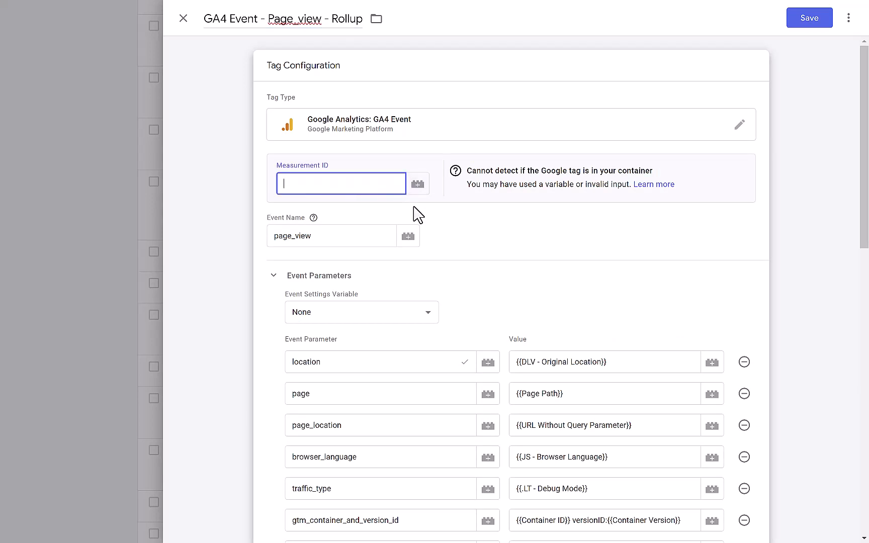
{"action": "left_click", "coordinate": [417, 184]}
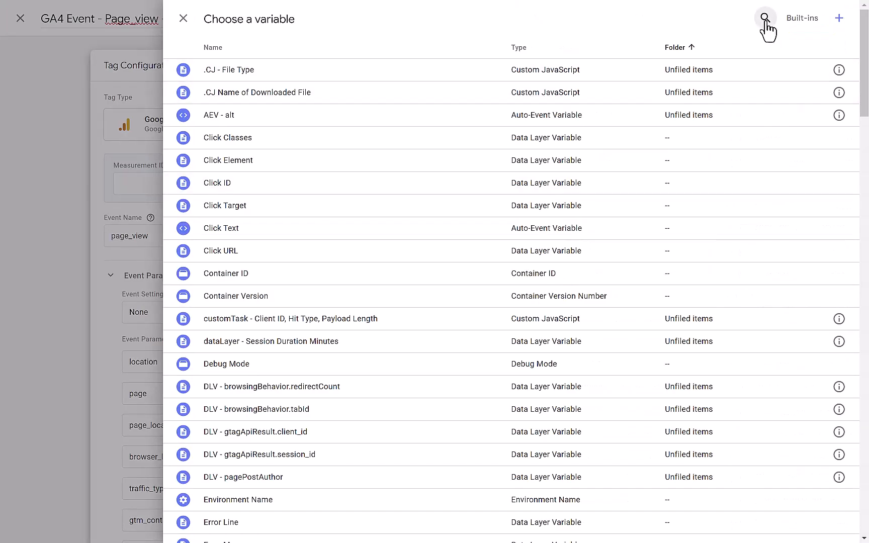
{"action": "left_click", "coordinate": [765, 20]}
{"action": "type", "text": "ro"}
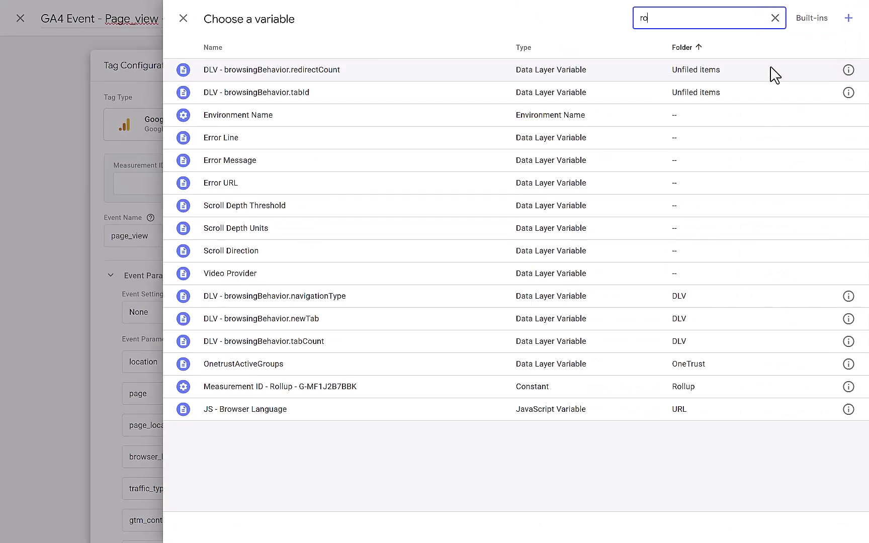
{"action": "type", "text": "llup"}
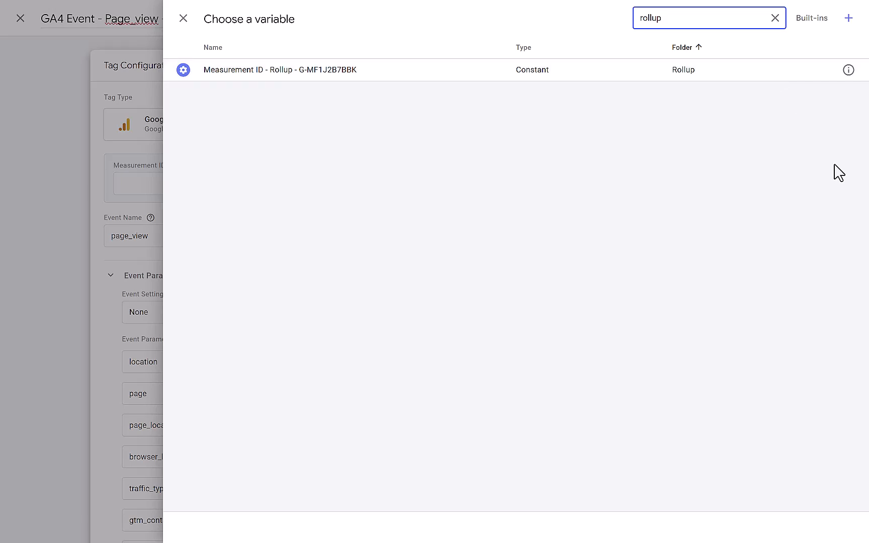
{"action": "left_click", "coordinate": [299, 71]}
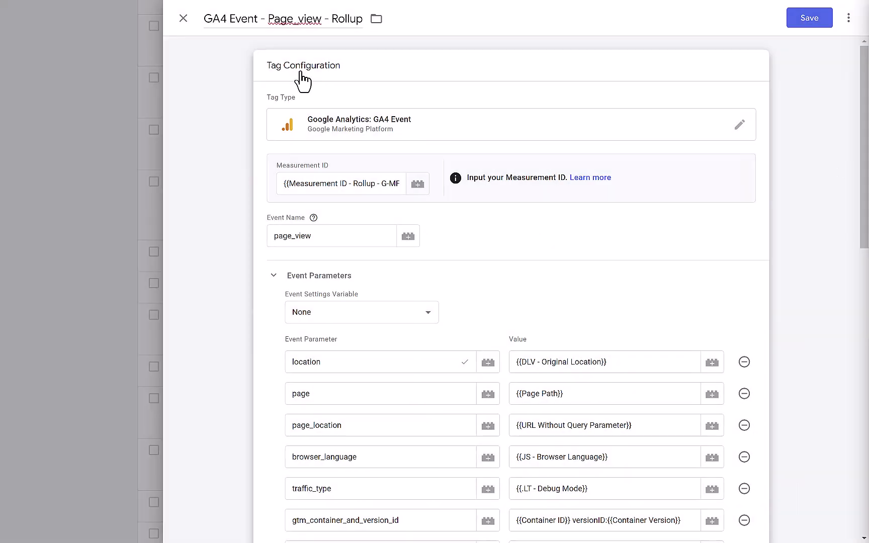
Step: Move the "GA4 Event - Page_view - Rollup" tag into the Rollup folder
{"action": "left_click", "coordinate": [376, 19]}
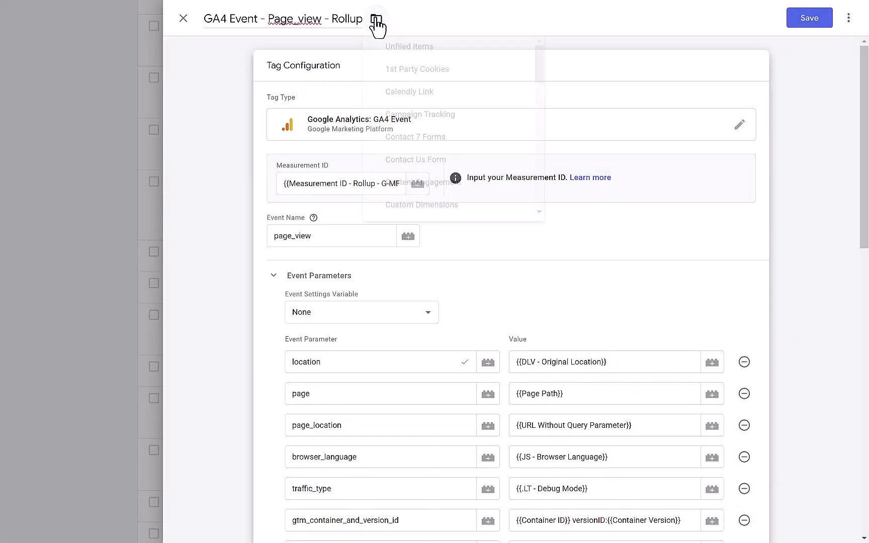
{"action": "left_click_drag", "start_coordinate": [539, 87], "coordinate": [540, 198]}
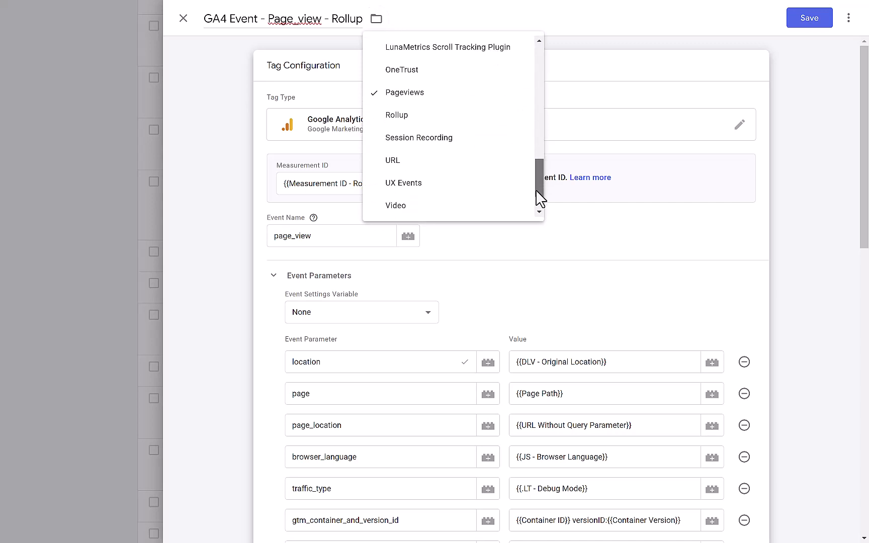
{"action": "left_click", "coordinate": [411, 119]}
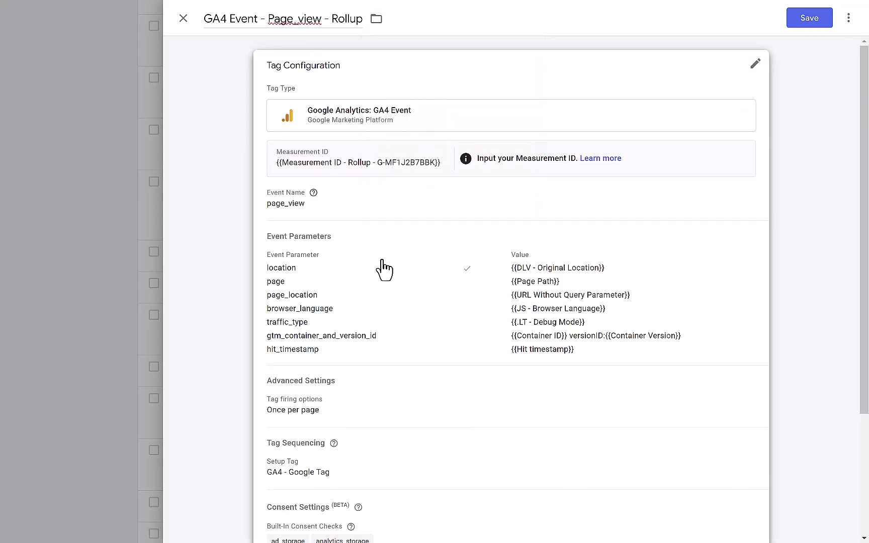
Step: Change the page_view rollup tag's setup tag in its tag sequencing to "GA4 - Google Tag - Rollup", found by searching for "Rollup"
{"action": "scroll", "coordinate": [377, 262], "scroll_direction": "down", "scroll_amount": 3}
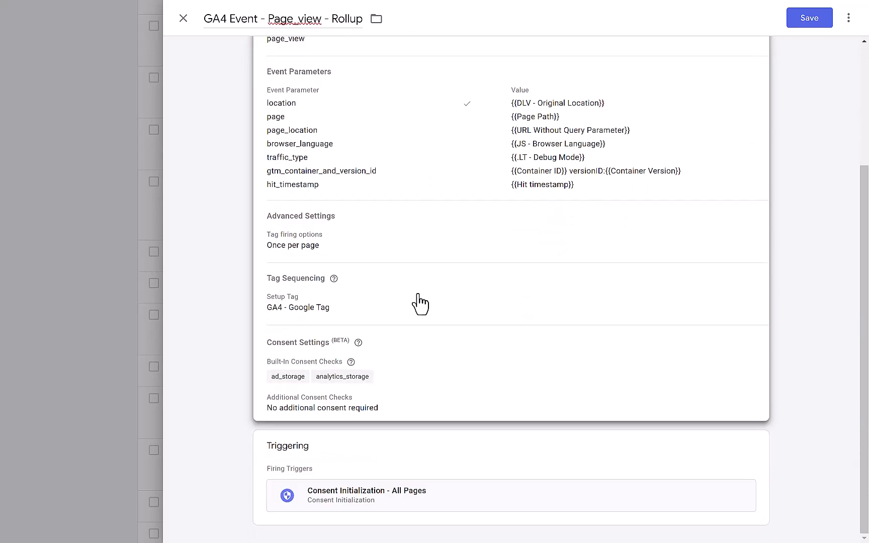
{"action": "left_click", "coordinate": [457, 352]}
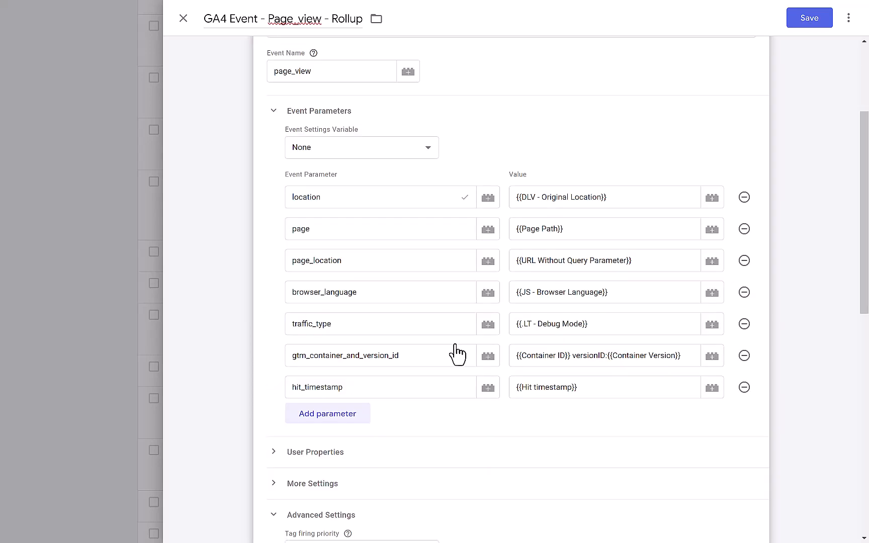
{"action": "scroll", "coordinate": [422, 353], "scroll_direction": "down", "scroll_amount": 7}
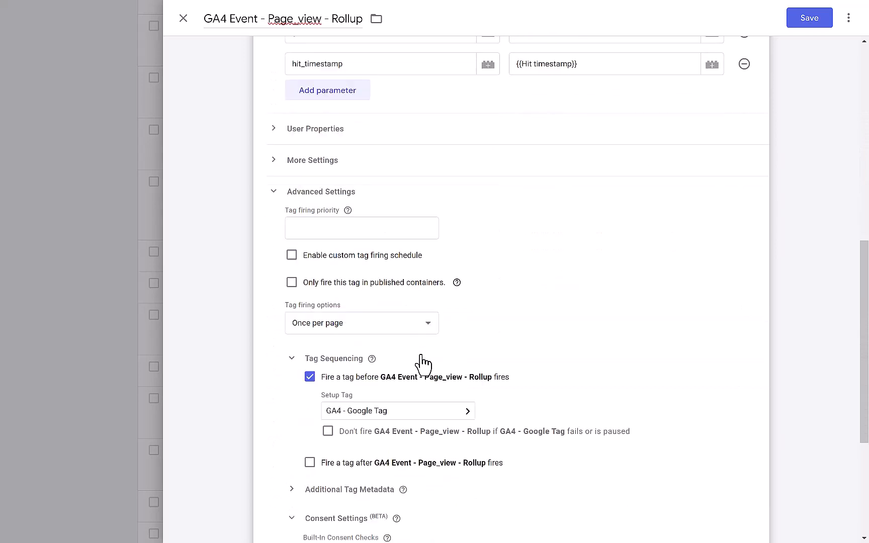
{"action": "scroll", "coordinate": [423, 360], "scroll_direction": "down", "scroll_amount": 2}
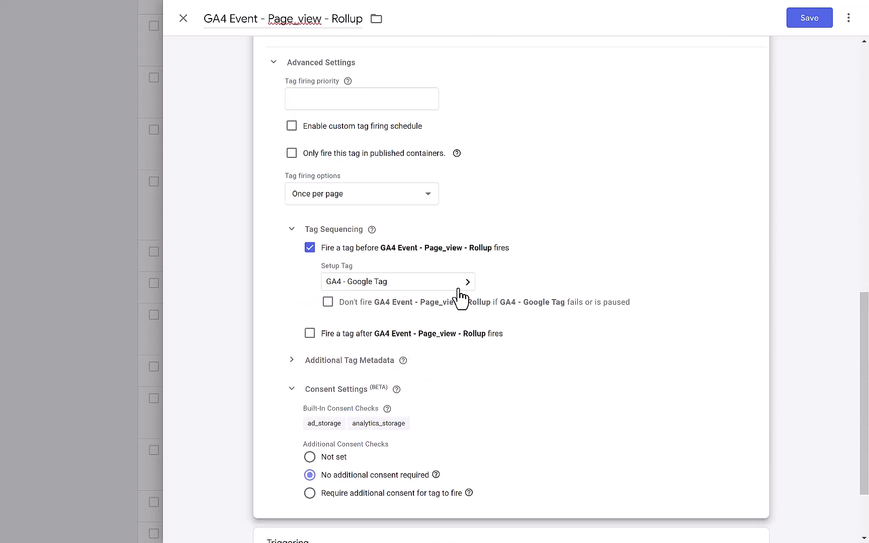
{"action": "left_click", "coordinate": [349, 283]}
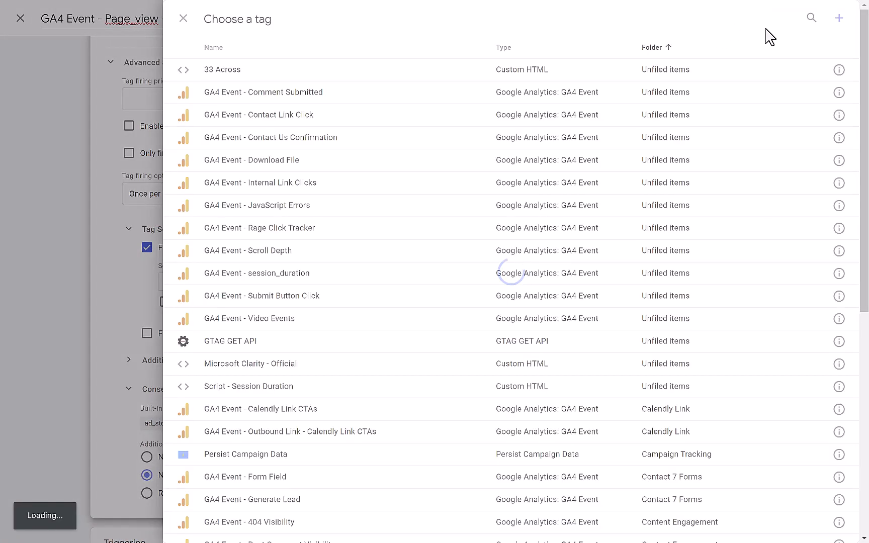
{"action": "left_click", "coordinate": [809, 19]}
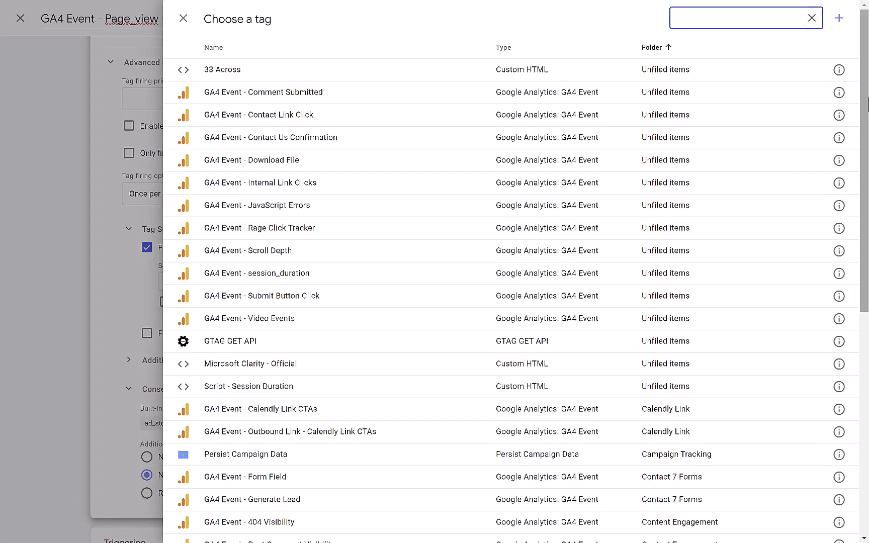
{"action": "type", "text": "Rollup"}
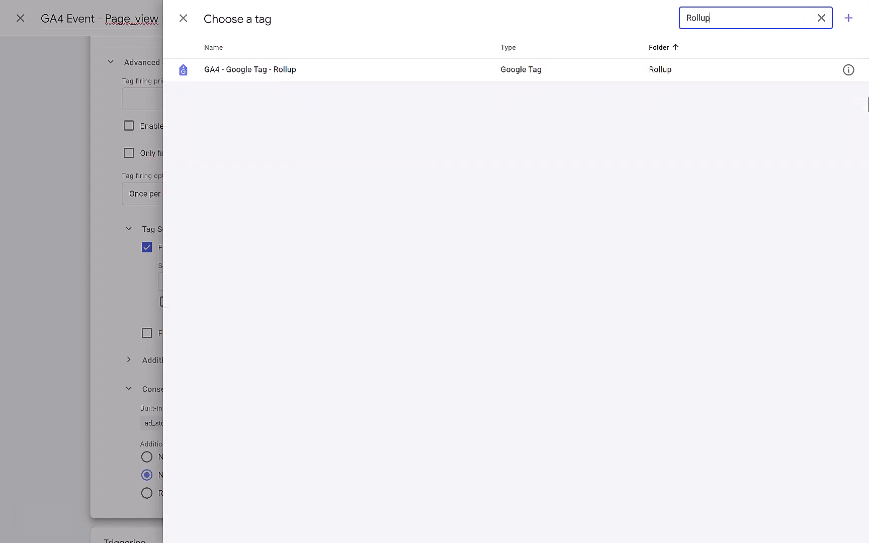
{"action": "type", "text": "pppppppp"}
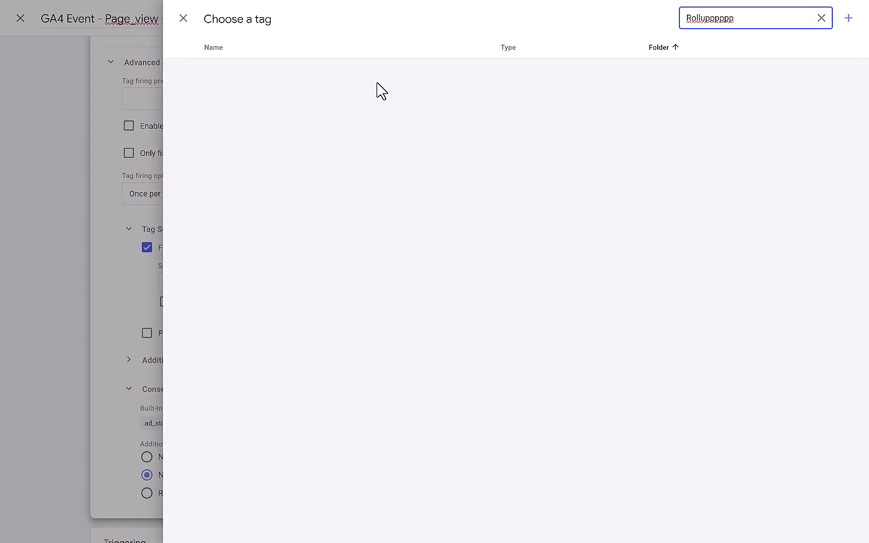
{"action": "key", "text": "BackSpace"}
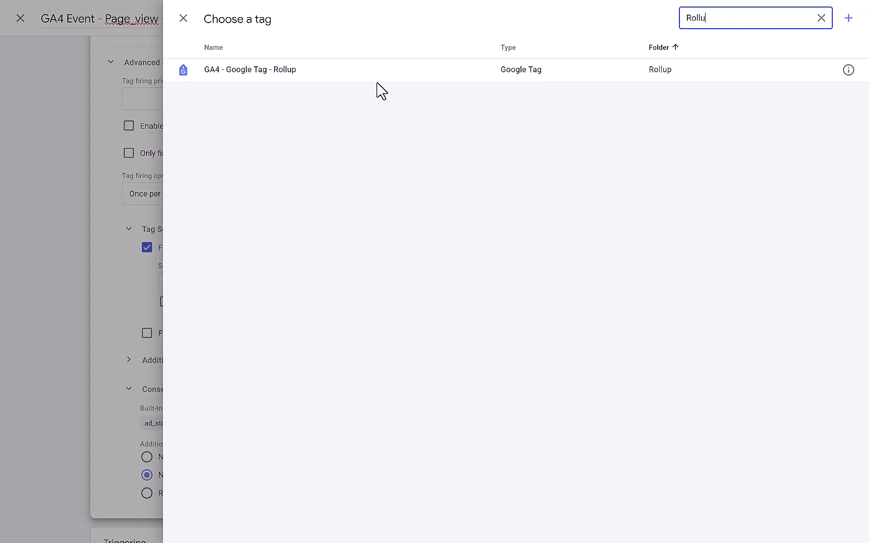
{"action": "left_click", "coordinate": [236, 73]}
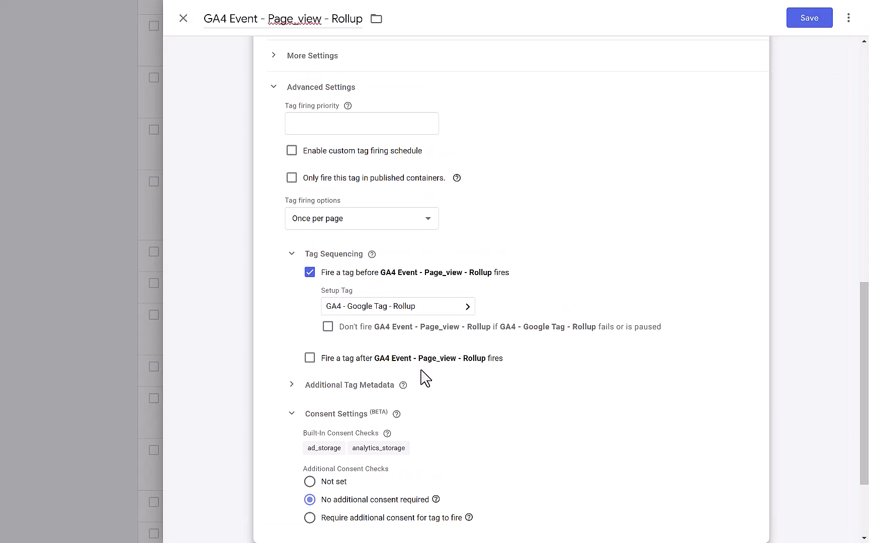
Step: Review the page_view rollup tag's consent settings, trigger, sequencing and event parameters, and save the tag
{"action": "scroll", "coordinate": [436, 397], "scroll_direction": "down", "scroll_amount": 3}
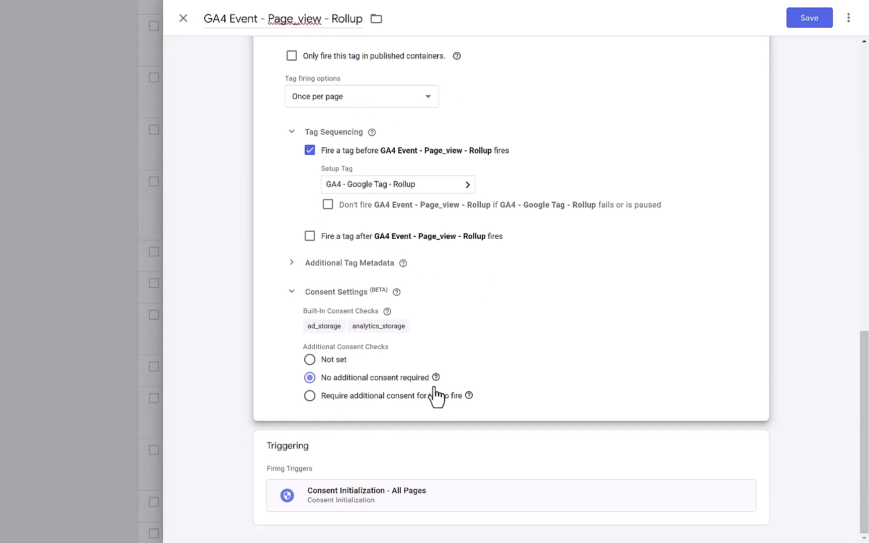
{"action": "scroll", "coordinate": [436, 395], "scroll_direction": "up", "scroll_amount": 8}
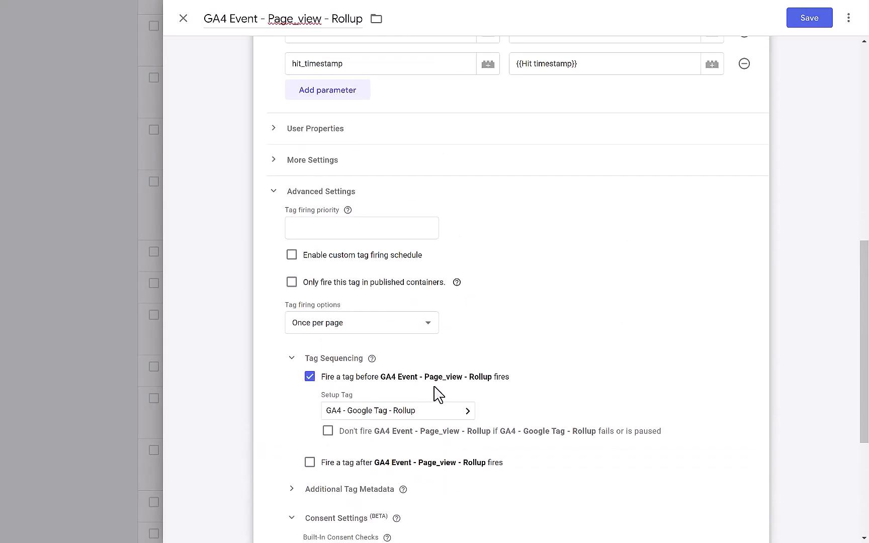
{"action": "scroll", "coordinate": [436, 394], "scroll_direction": "up", "scroll_amount": 1}
{"action": "scroll", "coordinate": [435, 387], "scroll_direction": "down", "scroll_amount": 5}
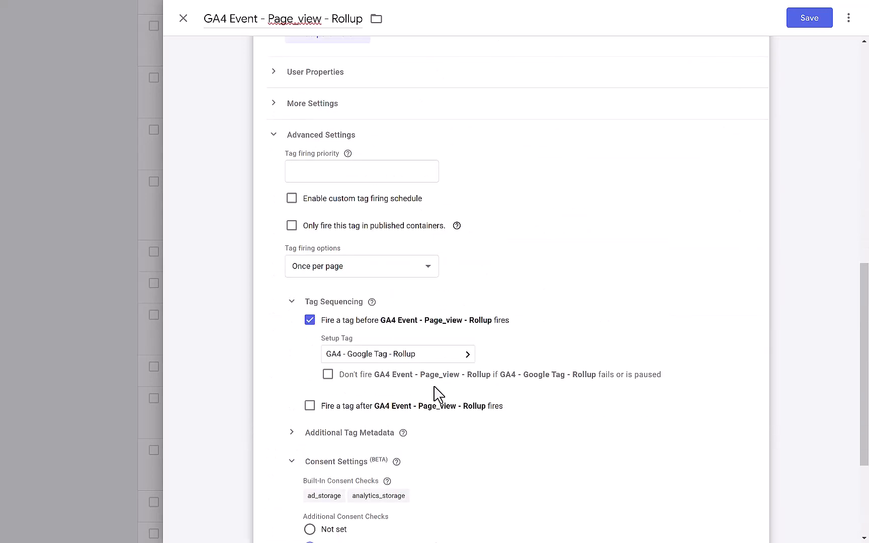
{"action": "scroll", "coordinate": [434, 306], "scroll_direction": "up", "scroll_amount": 4}
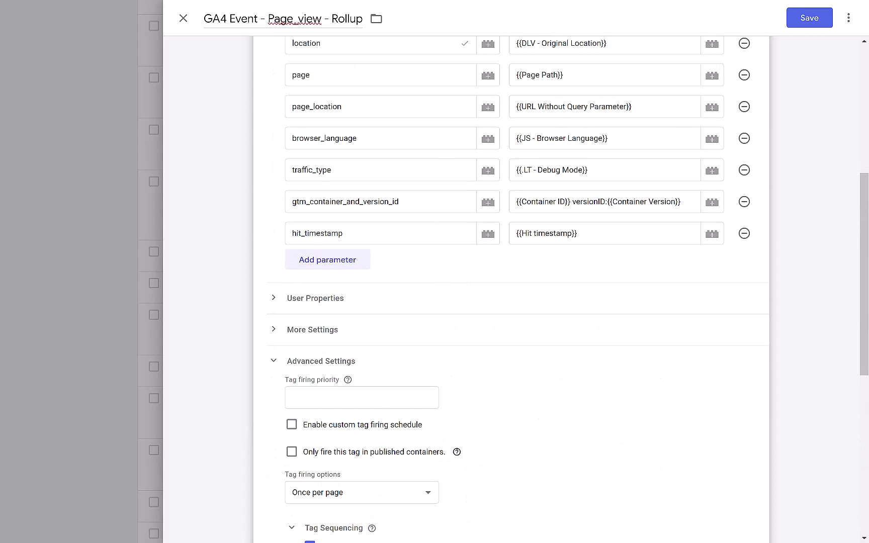
{"action": "scroll", "coordinate": [582, 162], "scroll_direction": "up", "scroll_amount": 6}
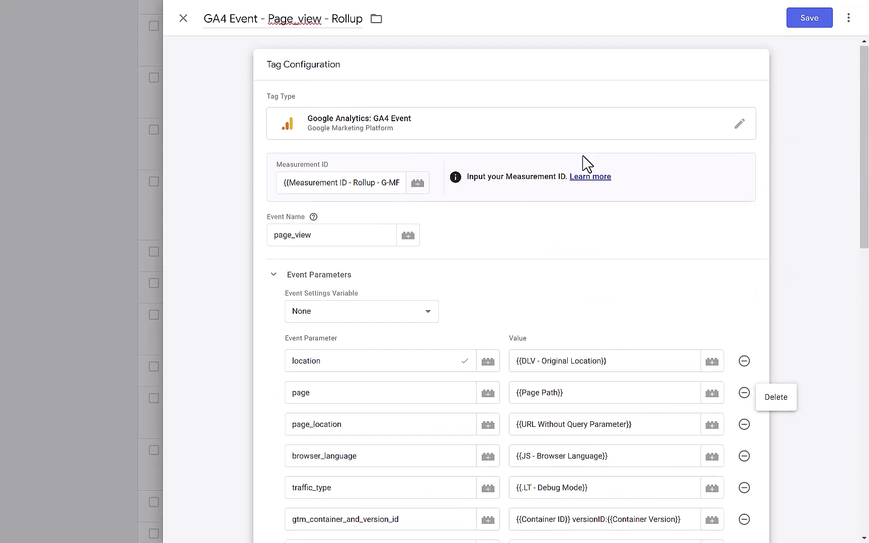
{"action": "left_click", "coordinate": [805, 23]}
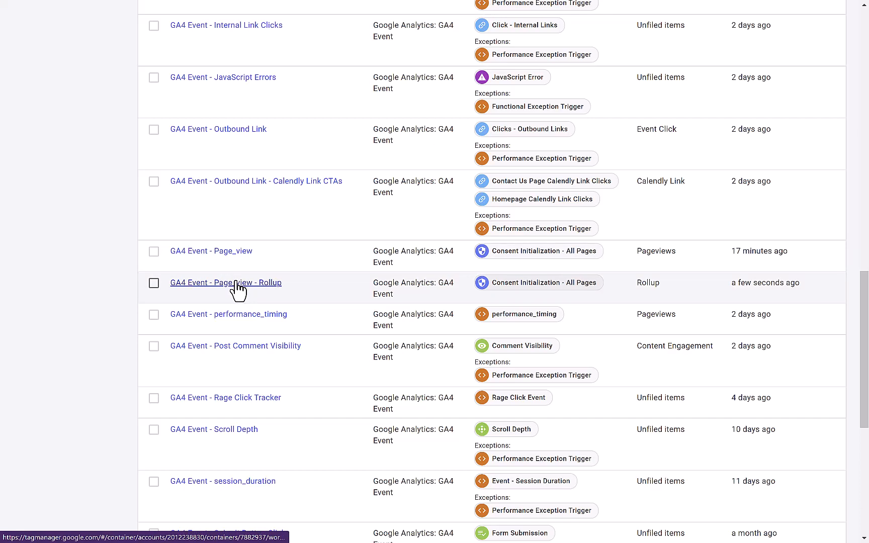
Step: Make a copy of the "GA4 Event - Certificate Slider Visibility" tag
{"action": "scroll", "coordinate": [239, 290], "scroll_direction": "up", "scroll_amount": 4}
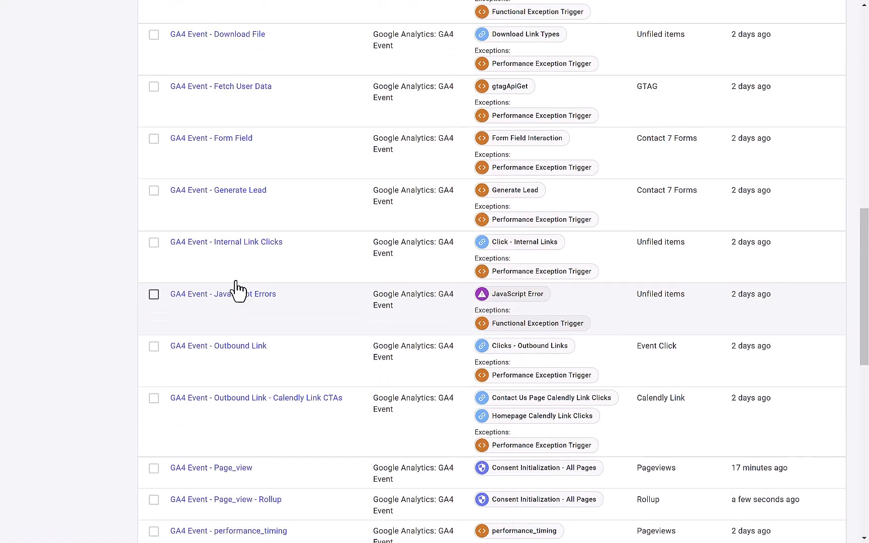
{"action": "scroll", "coordinate": [238, 290], "scroll_direction": "up", "scroll_amount": 7}
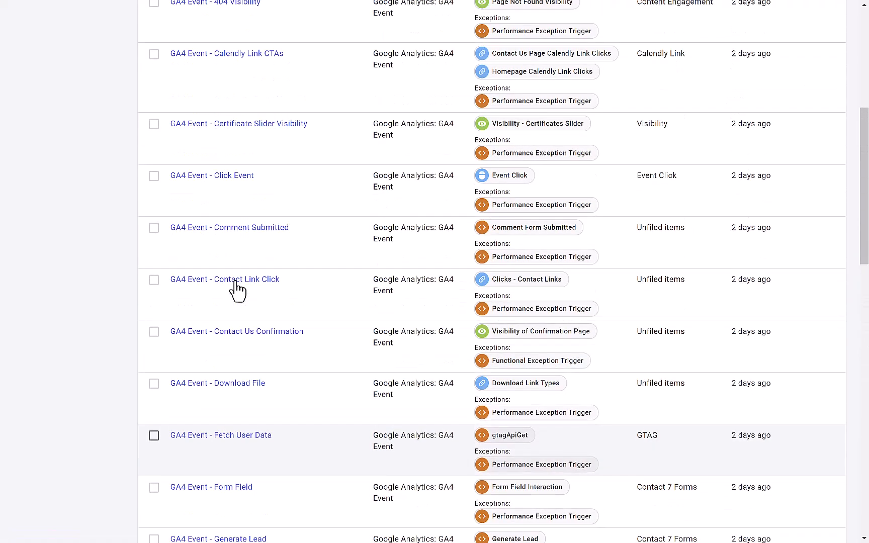
{"action": "scroll", "coordinate": [236, 291], "scroll_direction": "up", "scroll_amount": 1}
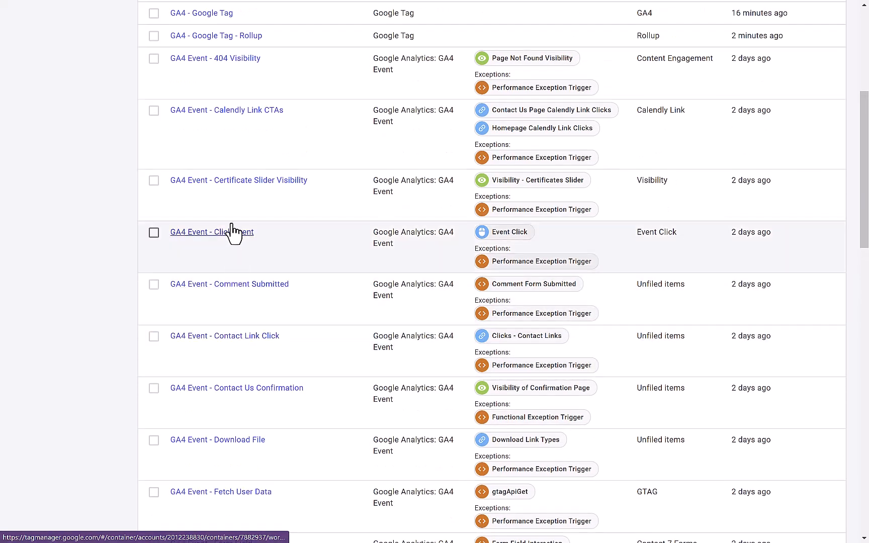
{"action": "left_click", "coordinate": [229, 181]}
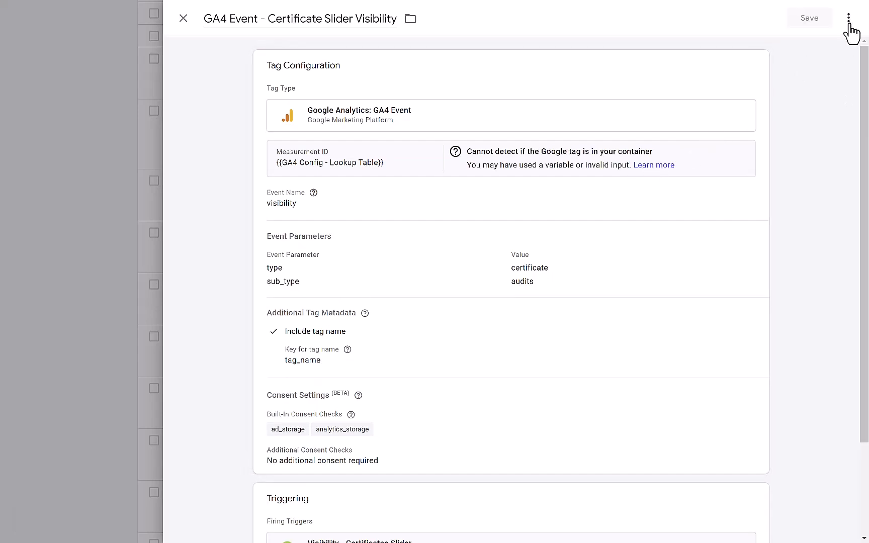
{"action": "left_click", "coordinate": [850, 28]}
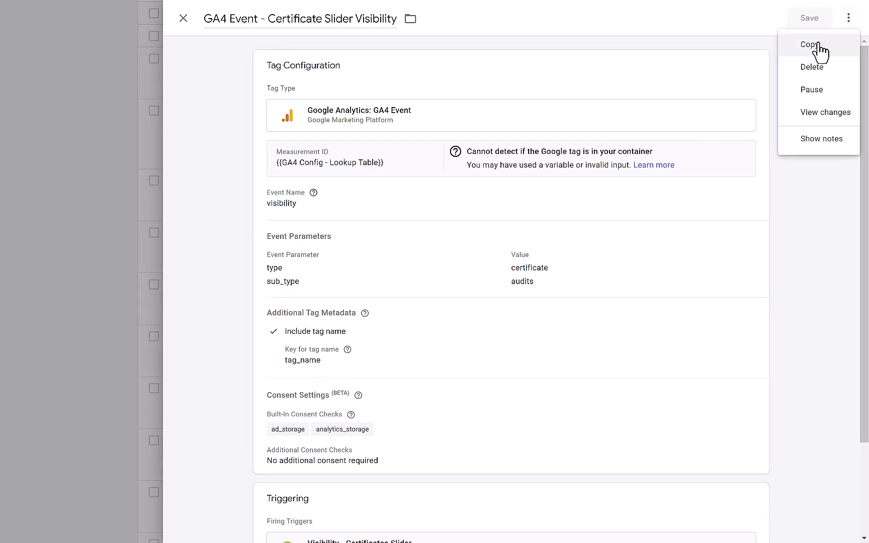
{"action": "left_click", "coordinate": [819, 46]}
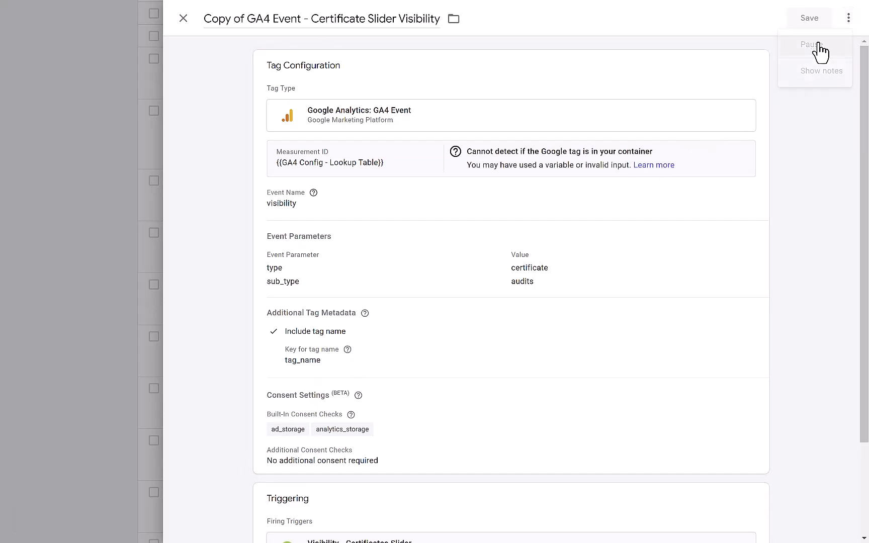
Step: Rename the copied visibility tag as "GA4 Event - Certificate Slider Visibility - Rollup"
{"action": "left_click", "coordinate": [248, 22]}
{"action": "key", "text": "BackSpace"}
{"action": "key", "text": "BackSpace"}
{"action": "key", "text": "BackSpace"}
{"action": "key", "text": "BackSpace"}
{"action": "key", "text": "BackSpace"}
{"action": "key", "text": "BackSpace"}
{"action": "key", "text": "BackSpace"}
{"action": "key", "text": "BackSpace"}
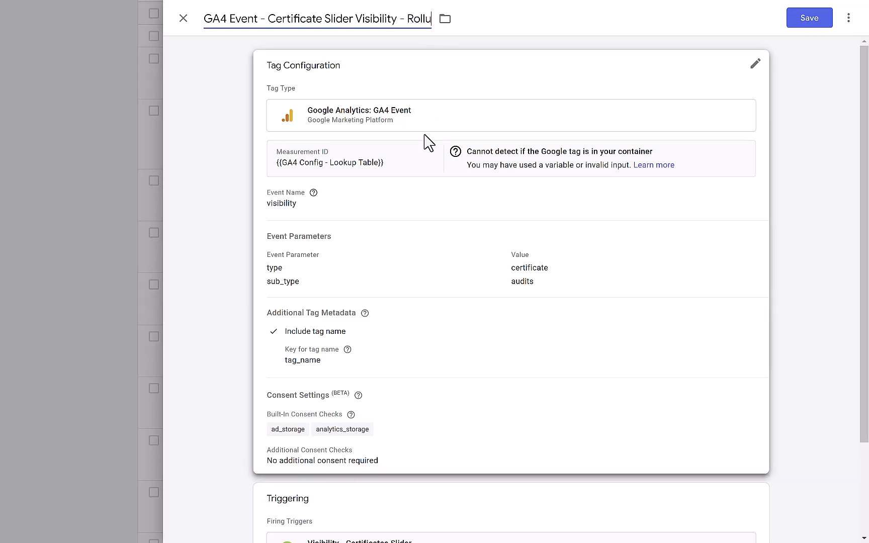
Step: Move the "GA4 Event - Certificate Slider Visibility - Rollup" tag into the Rollup folder
{"action": "left_click", "coordinate": [452, 18]}
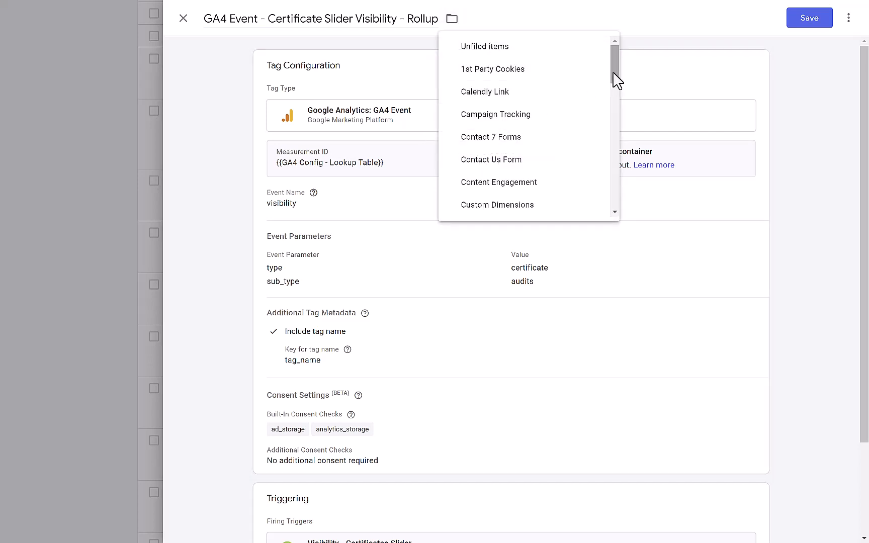
{"action": "left_click_drag", "start_coordinate": [613, 80], "coordinate": [612, 190]}
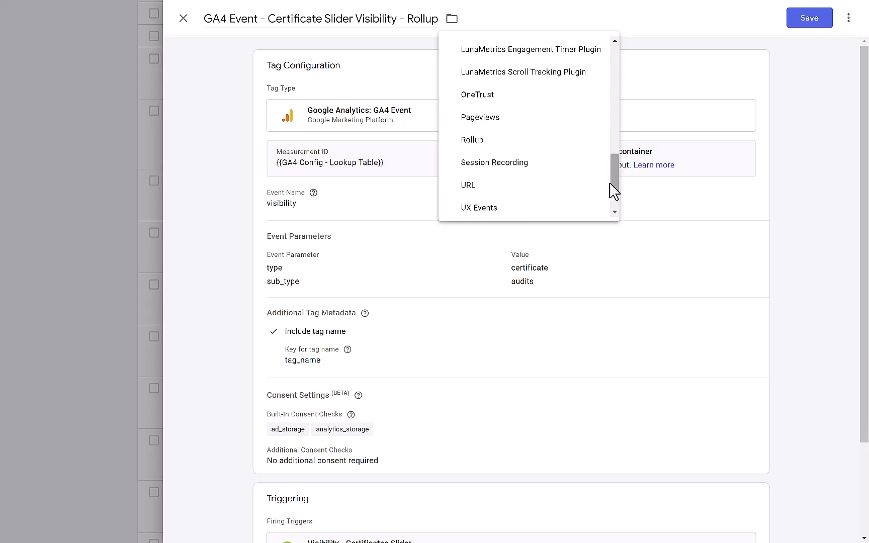
{"action": "left_click", "coordinate": [473, 141]}
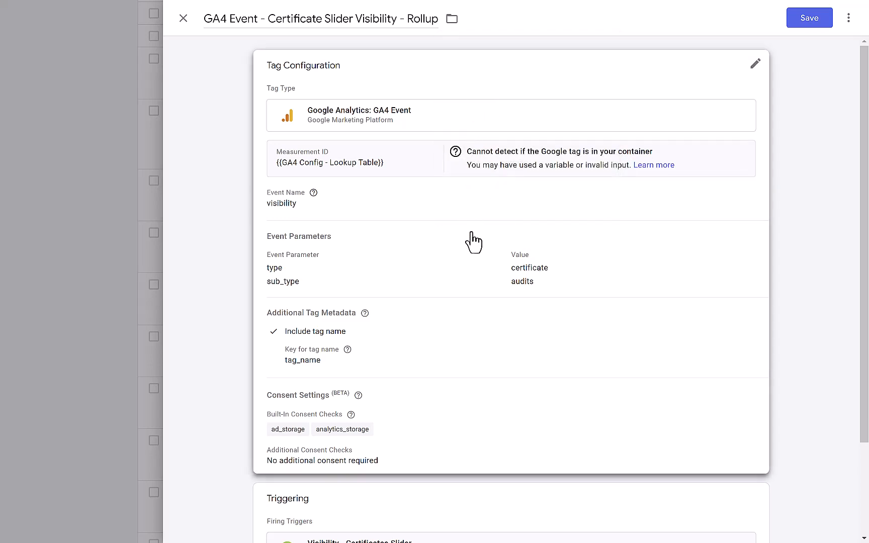
Step: Replace the visibility rollup tag's measurement ID with the "Measurement ID - Rollup - G-MF1J2B7BBK" variable and save the tag
{"action": "left_click", "coordinate": [346, 174]}
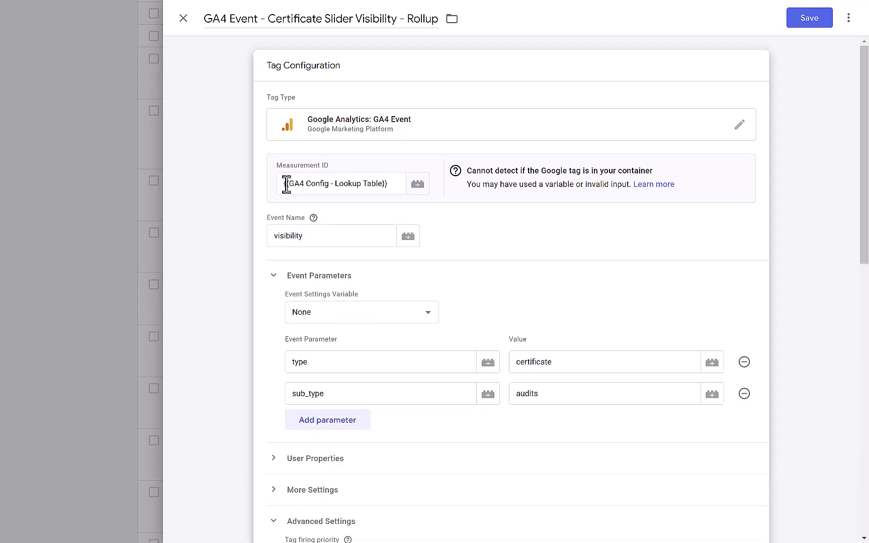
{"action": "left_click_drag", "start_coordinate": [284, 184], "coordinate": [394, 184]}
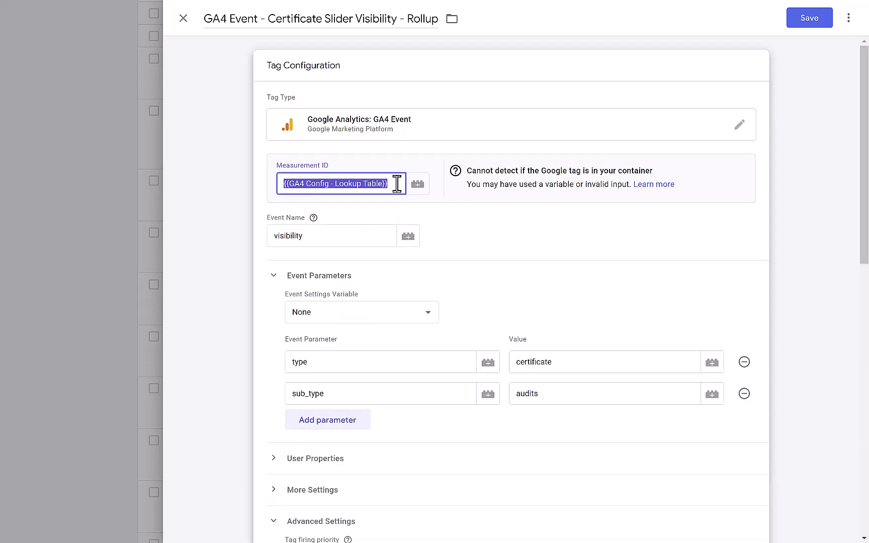
{"action": "key", "text": "BackSpace"}
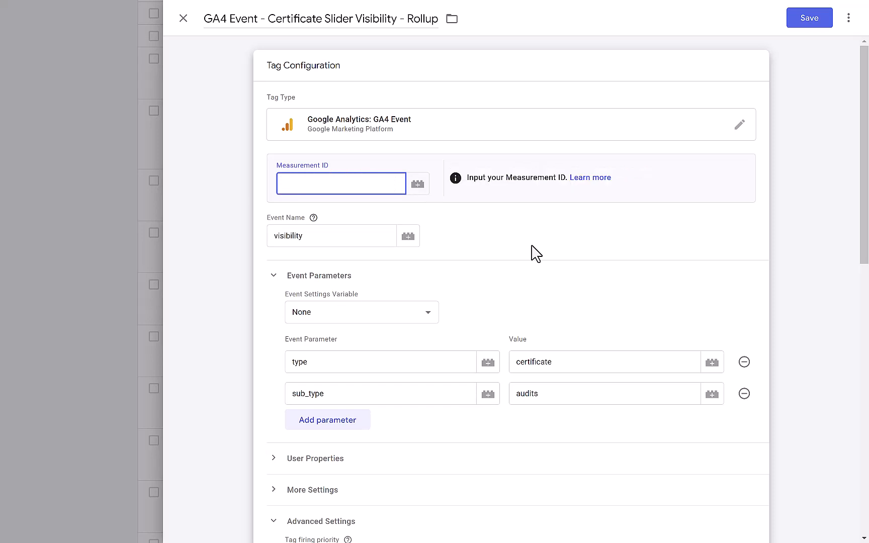
{"action": "left_click", "coordinate": [419, 185]}
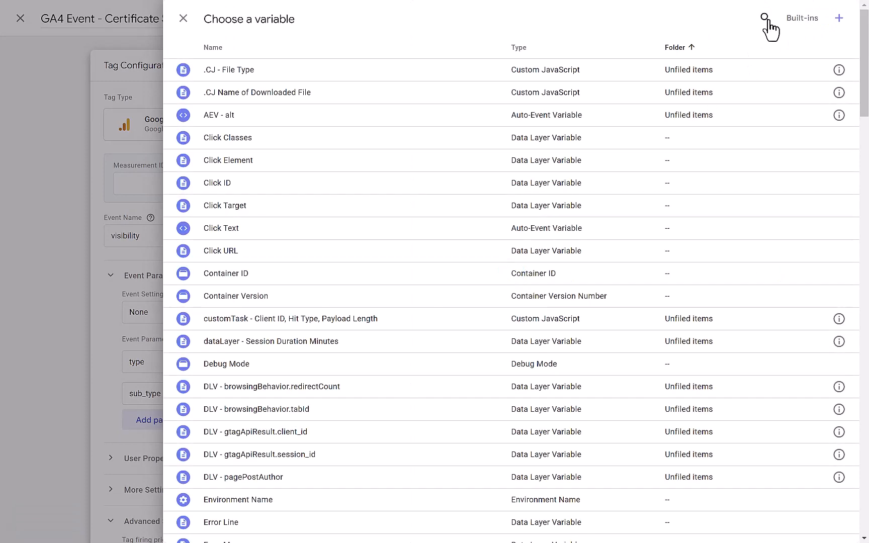
{"action": "left_click", "coordinate": [766, 19]}
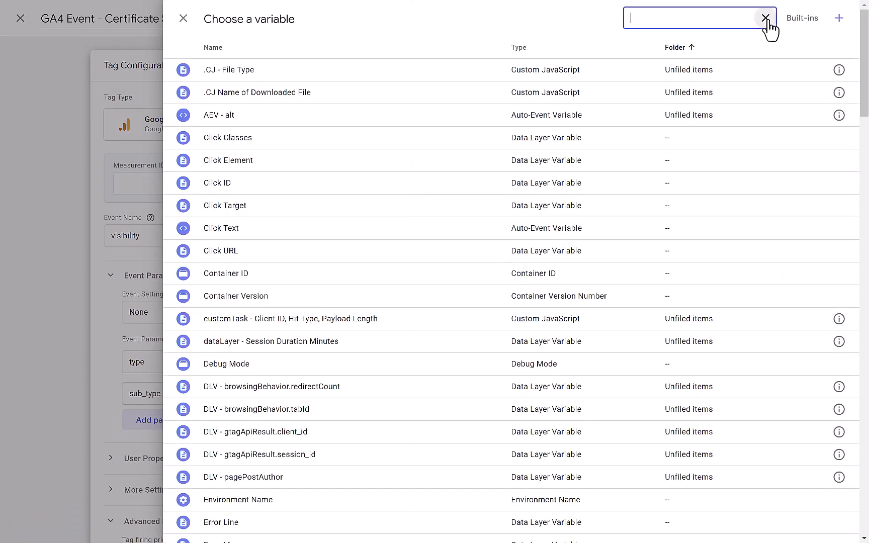
{"action": "left_click", "coordinate": [257, 392]}
{"action": "left_click", "coordinate": [656, 23]}
{"action": "type", "text": "rollup"}
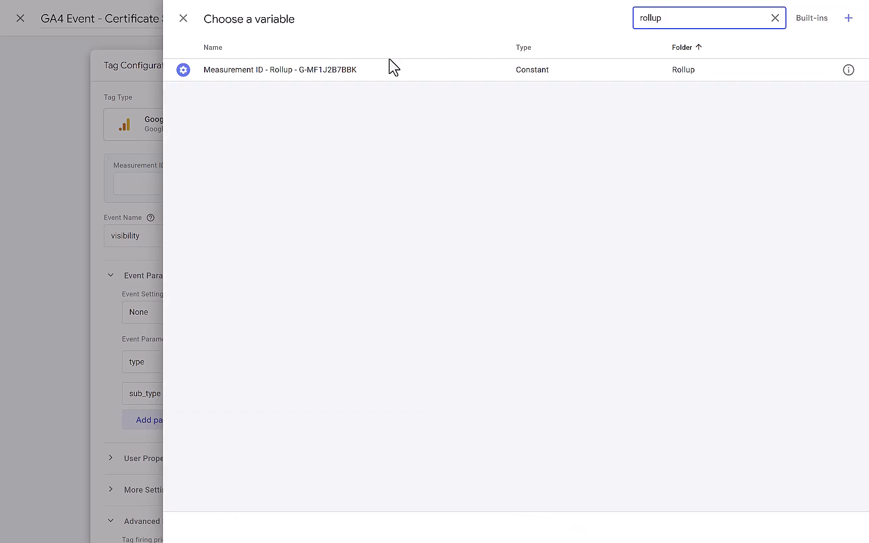
{"action": "left_click", "coordinate": [326, 75]}
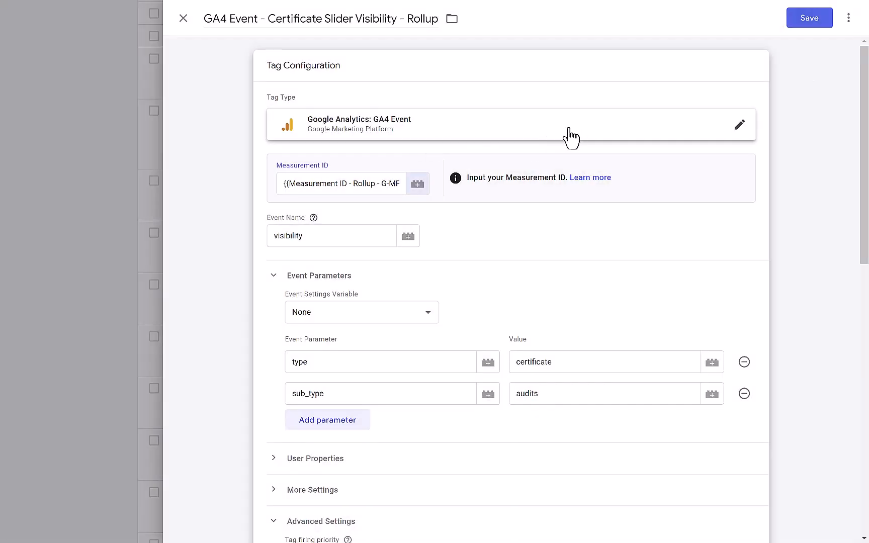
{"action": "scroll", "coordinate": [437, 251], "scroll_direction": "down", "scroll_amount": 3}
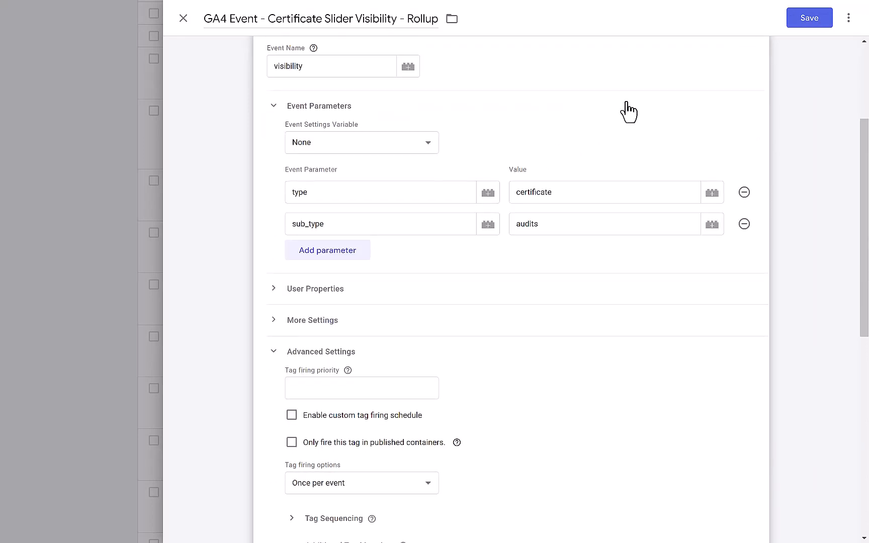
{"action": "left_click", "coordinate": [806, 31]}
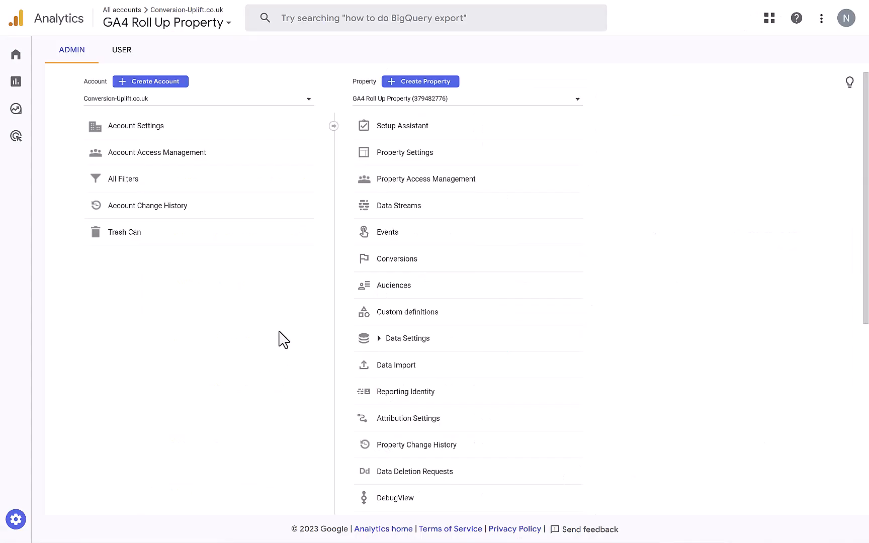
Step: In Google Analytics, add a Contains condition for conversion-uplift.com to the Roll Up Property stream's cross-domain linking configuration and save it
{"action": "left_click", "coordinate": [399, 207]}
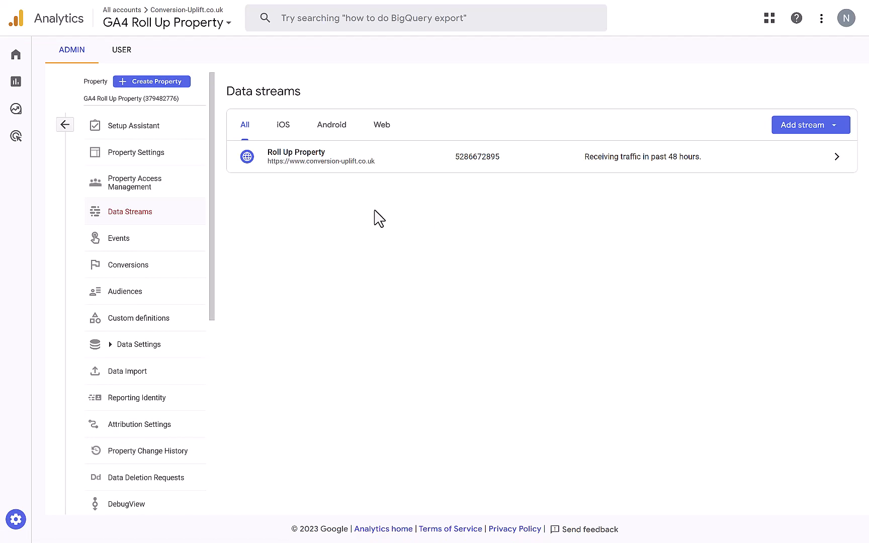
{"action": "left_click", "coordinate": [373, 167]}
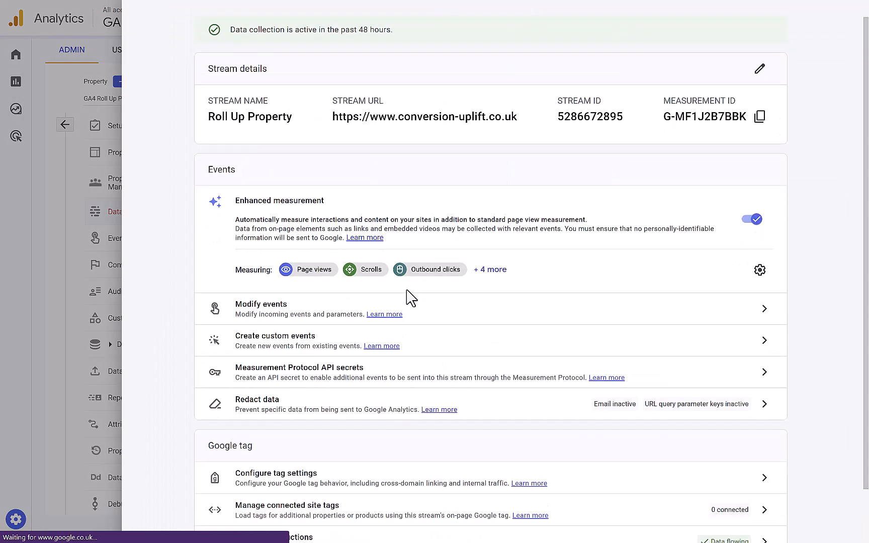
{"action": "scroll", "coordinate": [407, 296], "scroll_direction": "down", "scroll_amount": 1}
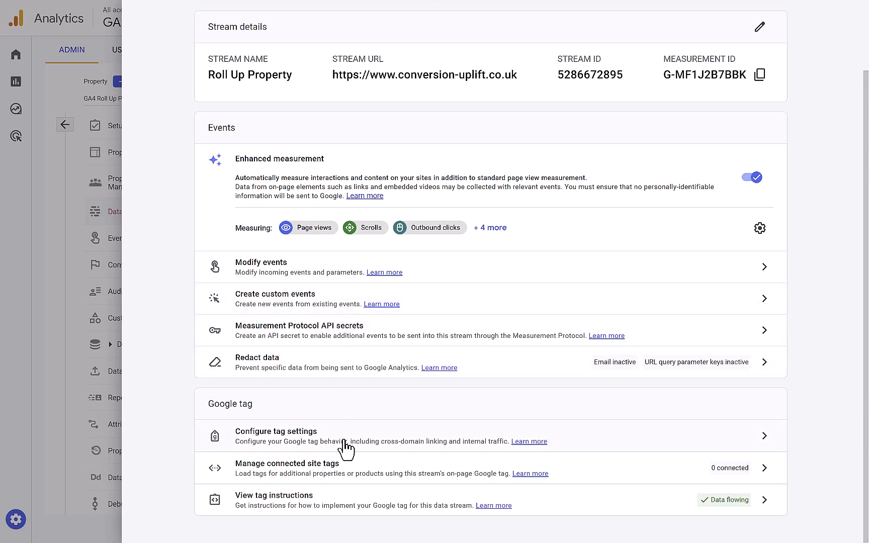
{"action": "left_click", "coordinate": [345, 442]}
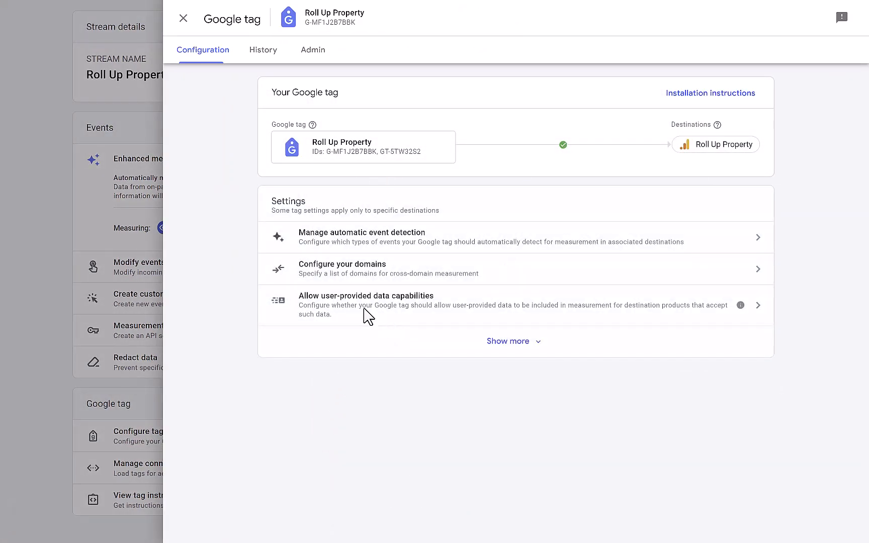
{"action": "left_click", "coordinate": [350, 271]}
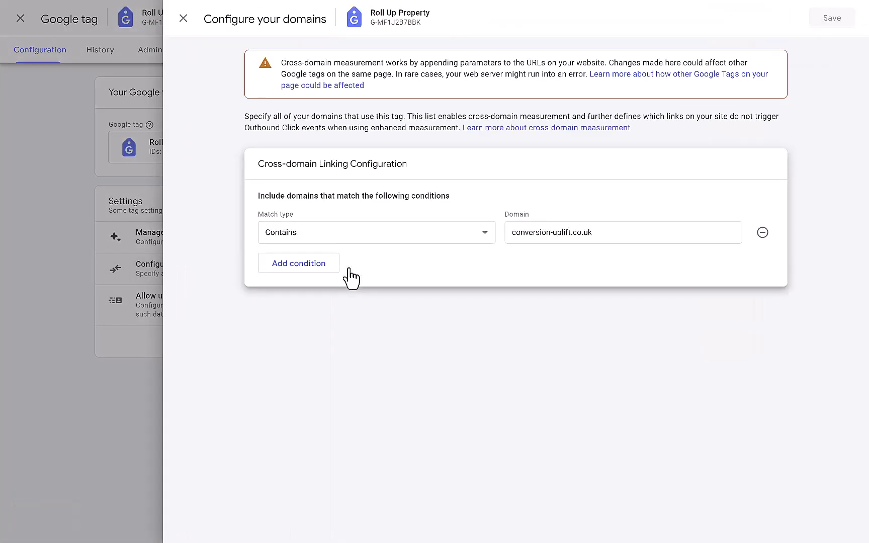
{"action": "left_click", "coordinate": [285, 267]}
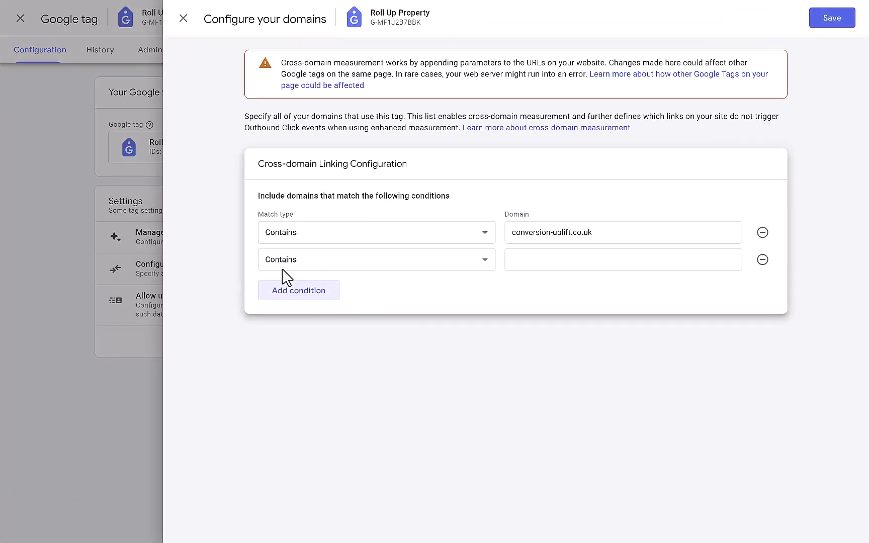
{"action": "left_click", "coordinate": [519, 265]}
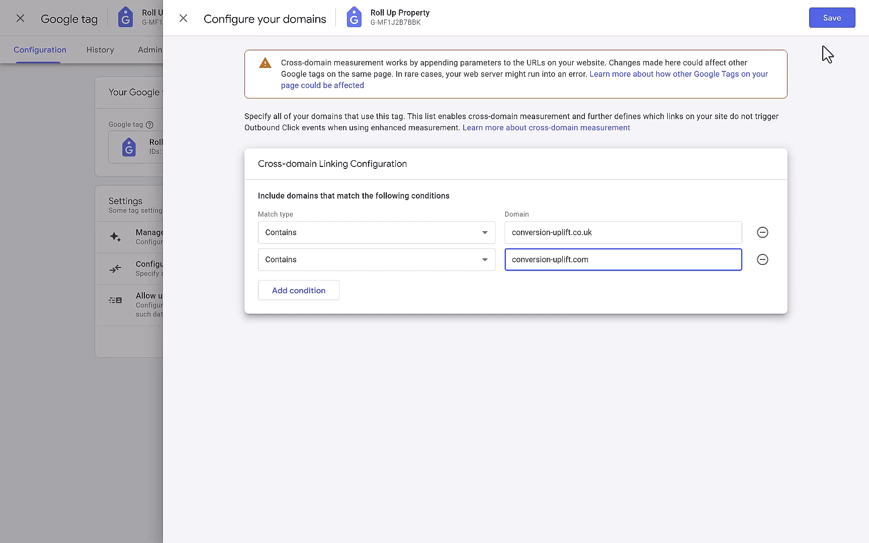
{"action": "left_click", "coordinate": [831, 18]}
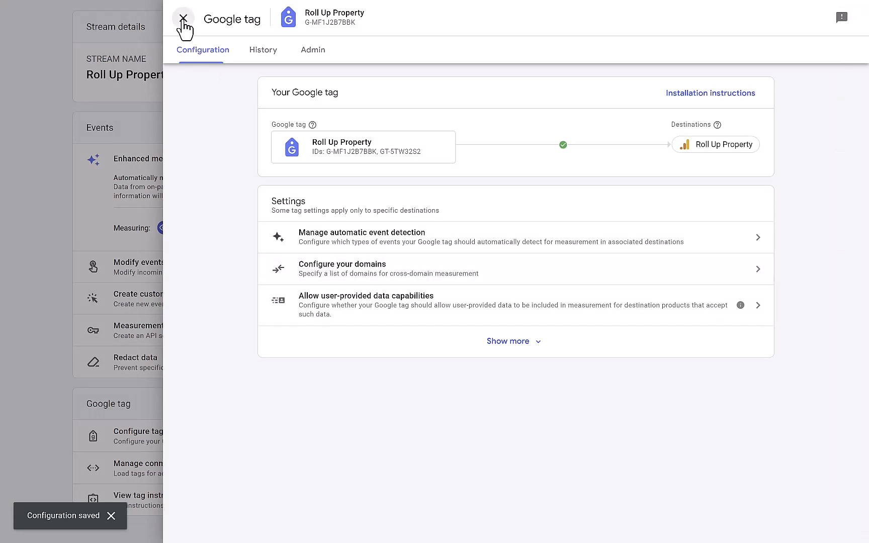
{"action": "left_click", "coordinate": [183, 19]}
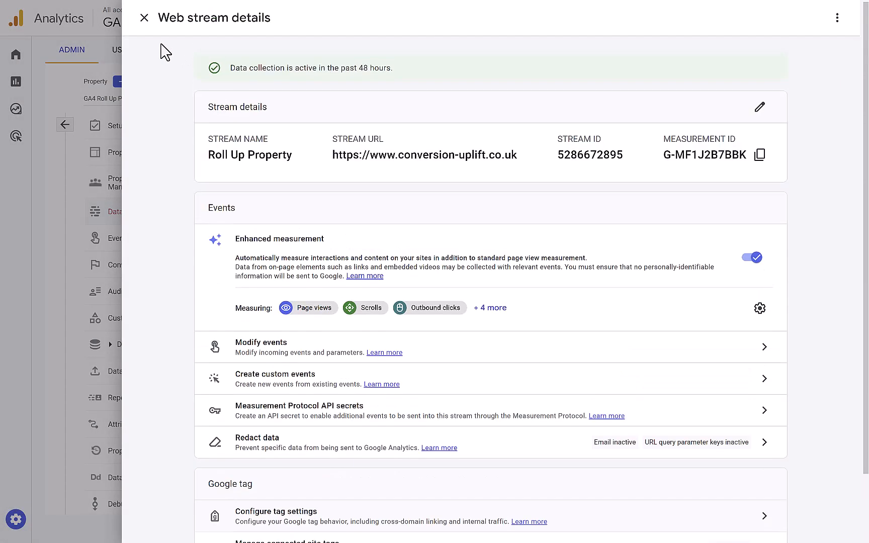
{"action": "left_click", "coordinate": [144, 18]}
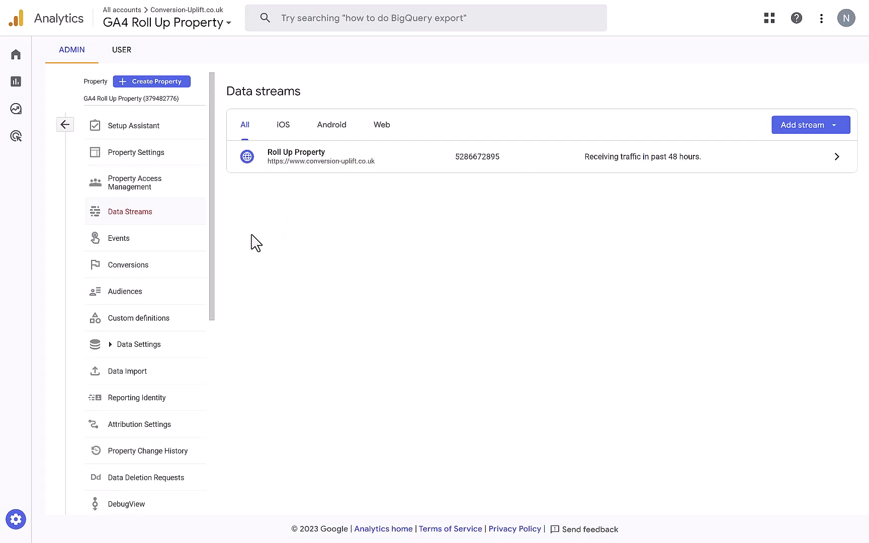
Step: Open DebugView for the GA4 Roll Up Property to check incoming debug events
{"action": "left_click", "coordinate": [64, 127]}
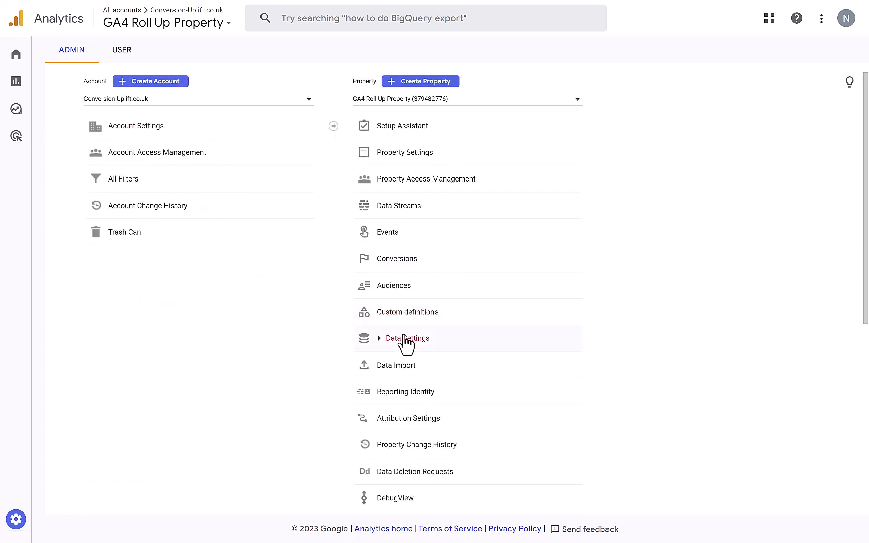
{"action": "scroll", "coordinate": [405, 338], "scroll_direction": "down", "scroll_amount": 1}
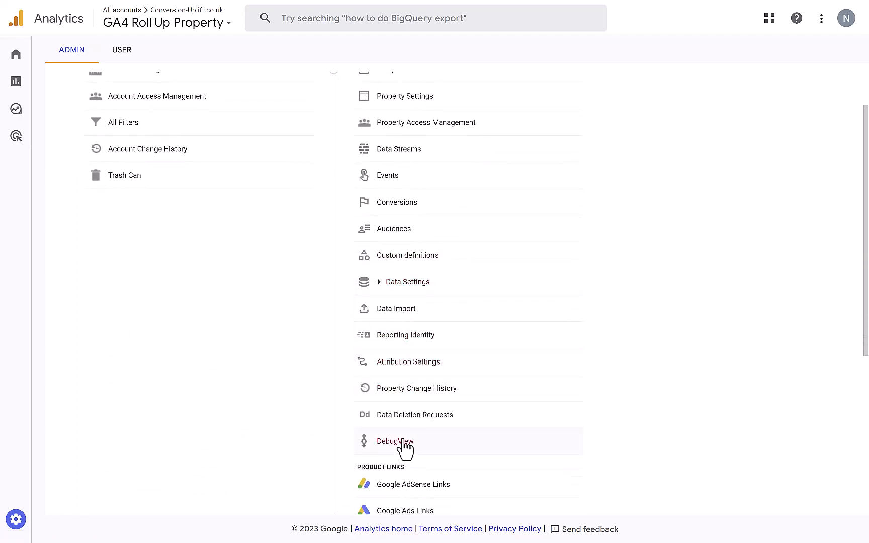
{"action": "left_click", "coordinate": [403, 440]}
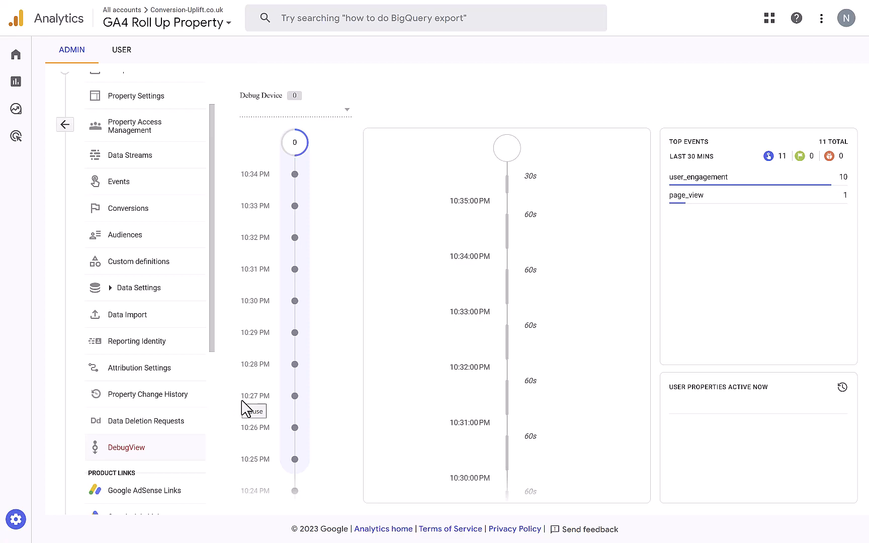
Step: Switch to Tag Manager and preview the container by connecting Tag Assistant to the conversion-uplift.co.uk site
{"action": "key", "text": "ctrl+Tab"}
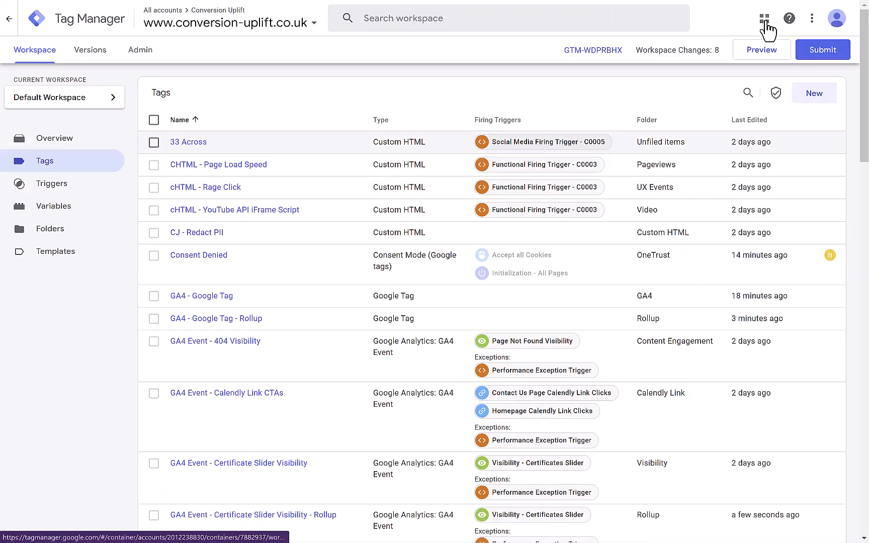
{"action": "left_click", "coordinate": [760, 52]}
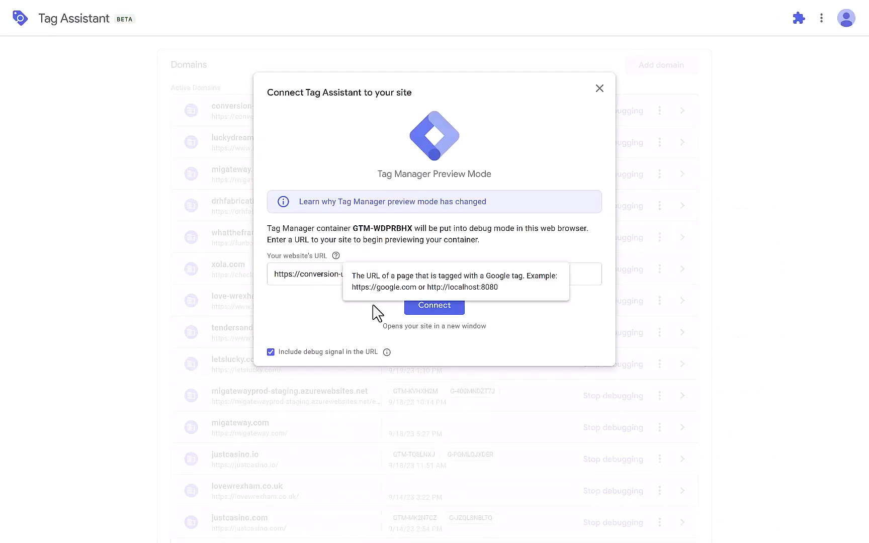
{"action": "left_click", "coordinate": [433, 307]}
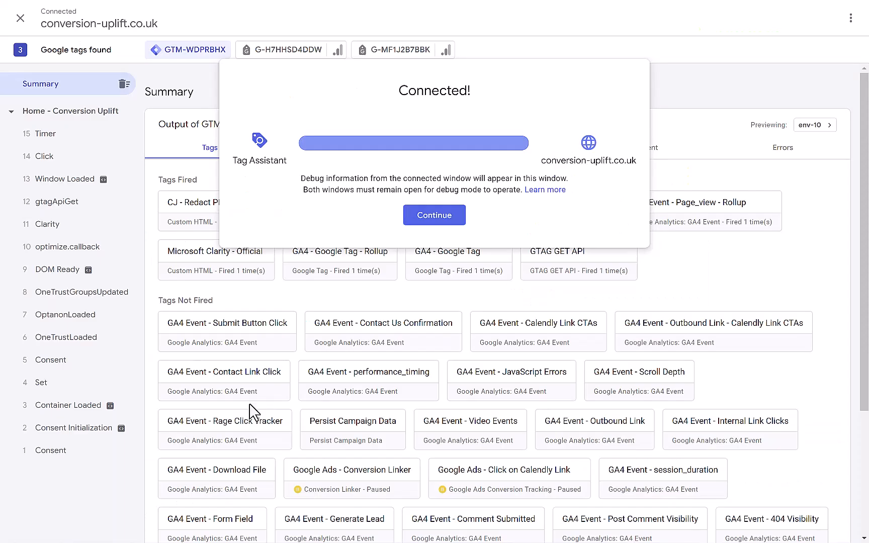
{"action": "left_click", "coordinate": [432, 217]}
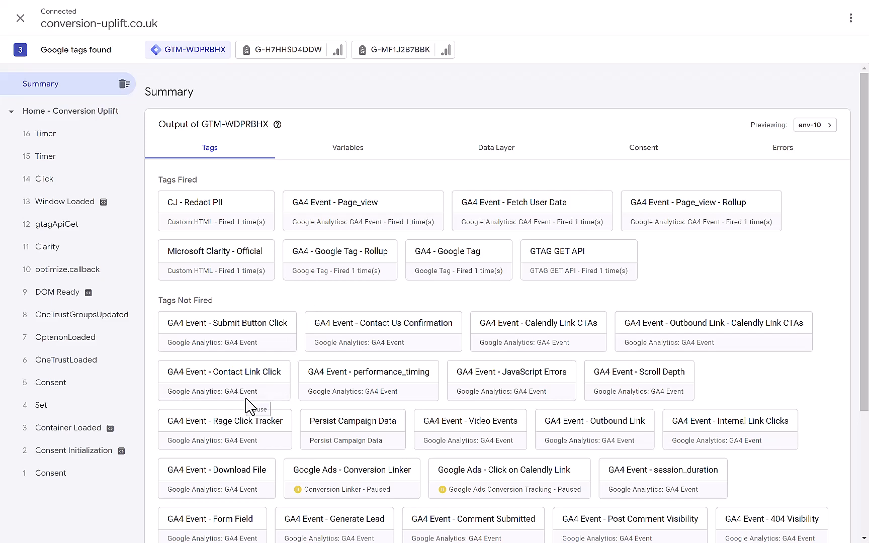
Step: On the connected website, open the browser developer tools and inspect the cookies stored for the site
{"action": "key", "text": "alt+Tab"}
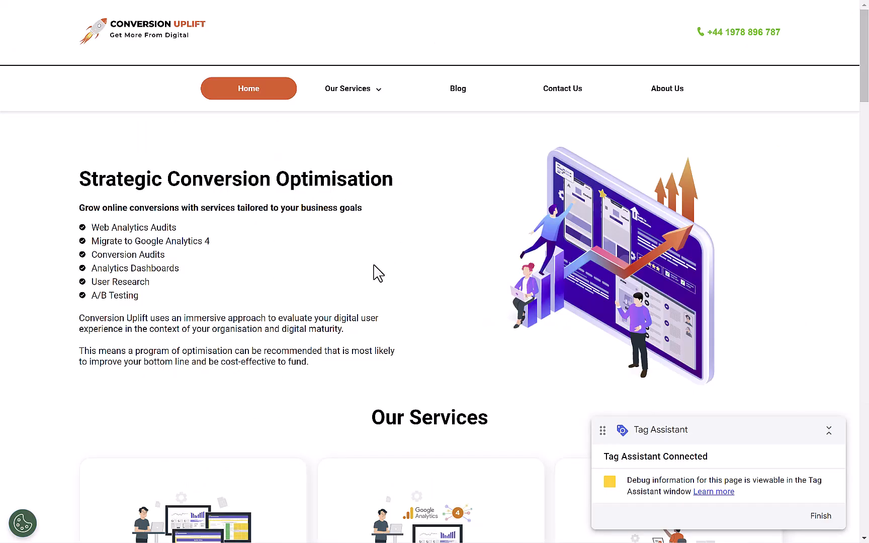
{"action": "right_click", "coordinate": [423, 360]}
{"action": "left_click", "coordinate": [456, 342]}
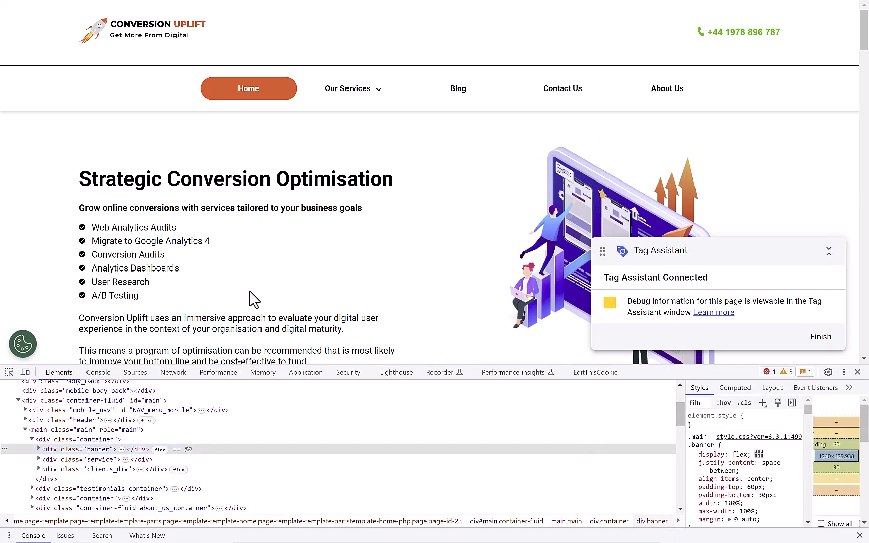
{"action": "left_click", "coordinate": [304, 372]}
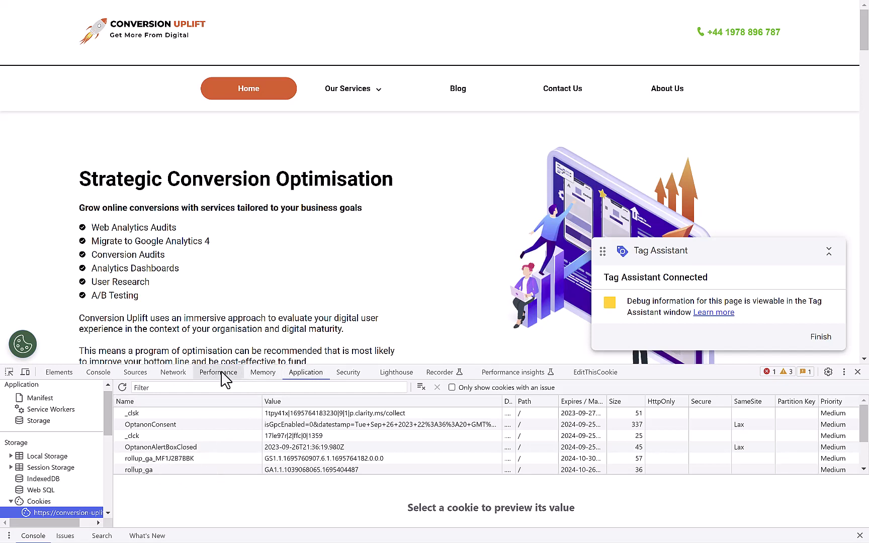
Step: Reload the homepage with network requests filtered by "Collect?v=2" and inspect the headers of the first collect request
{"action": "left_click", "coordinate": [173, 373]}
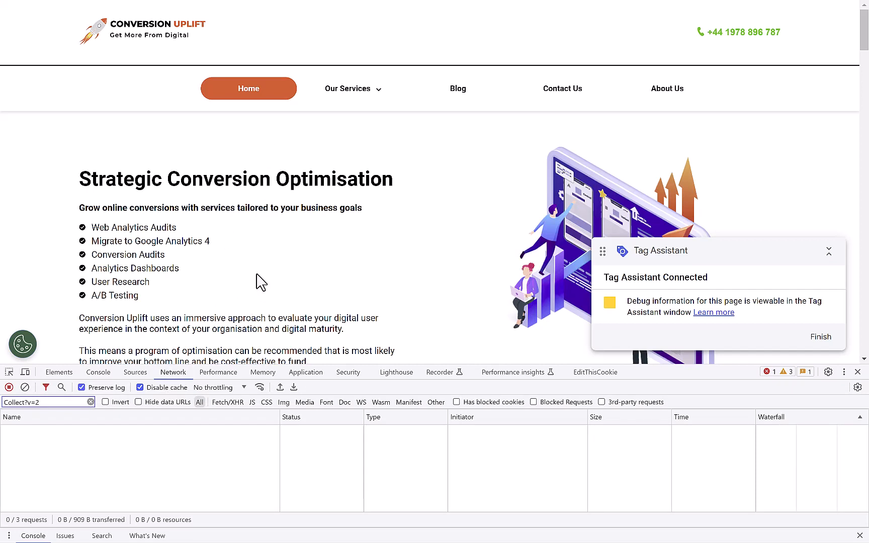
{"action": "key", "text": "F5"}
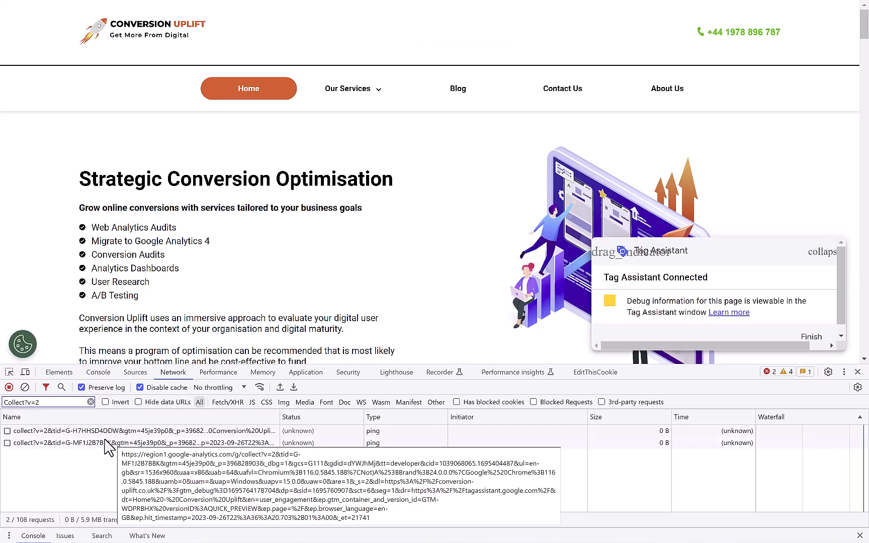
{"action": "left_click", "coordinate": [91, 435]}
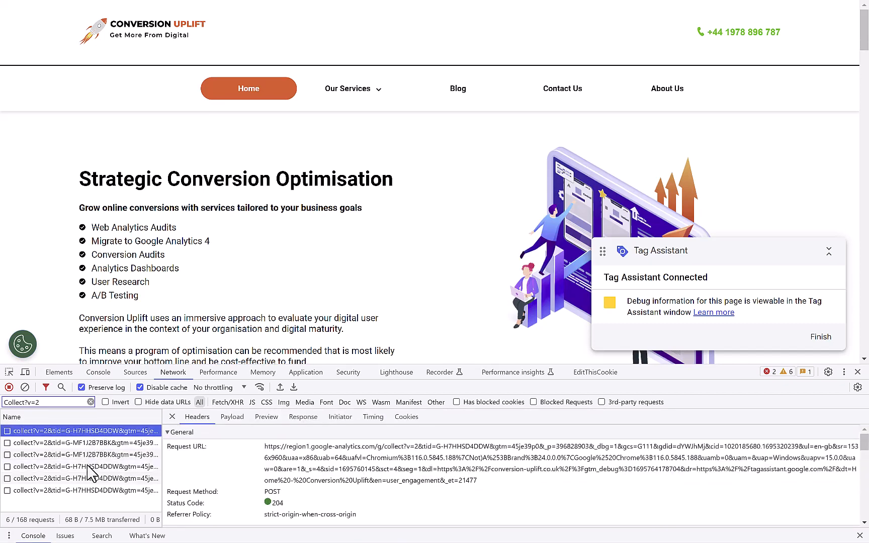
Step: Examine the payload parameters of the fourth collect request, sent to G-H7HHSD4DDW
{"action": "left_click", "coordinate": [87, 466]}
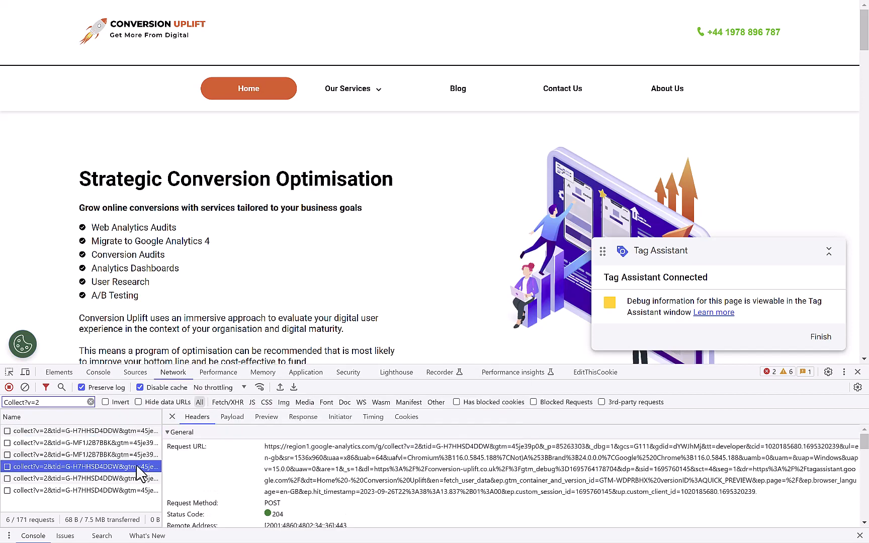
{"action": "left_click", "coordinate": [232, 417]}
{"action": "scroll", "coordinate": [253, 464], "scroll_direction": "down", "scroll_amount": 5}
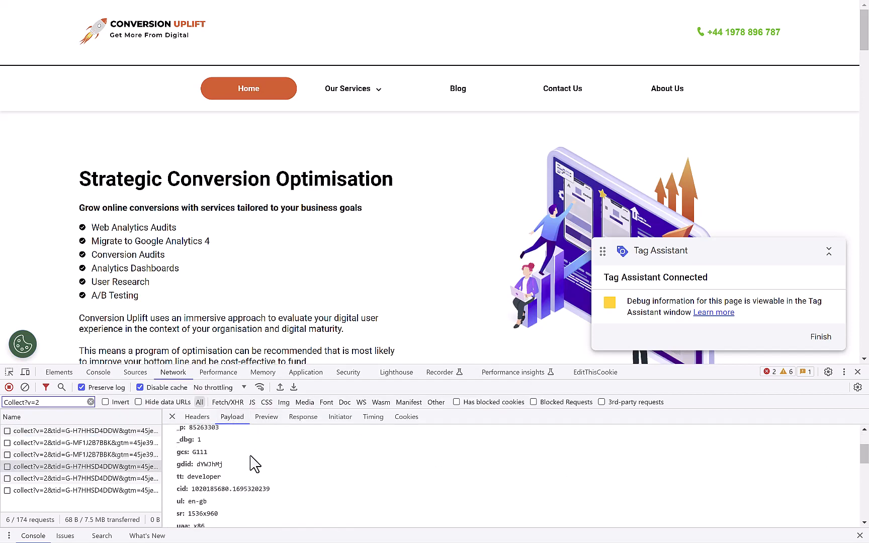
{"action": "scroll", "coordinate": [254, 464], "scroll_direction": "down", "scroll_amount": 4}
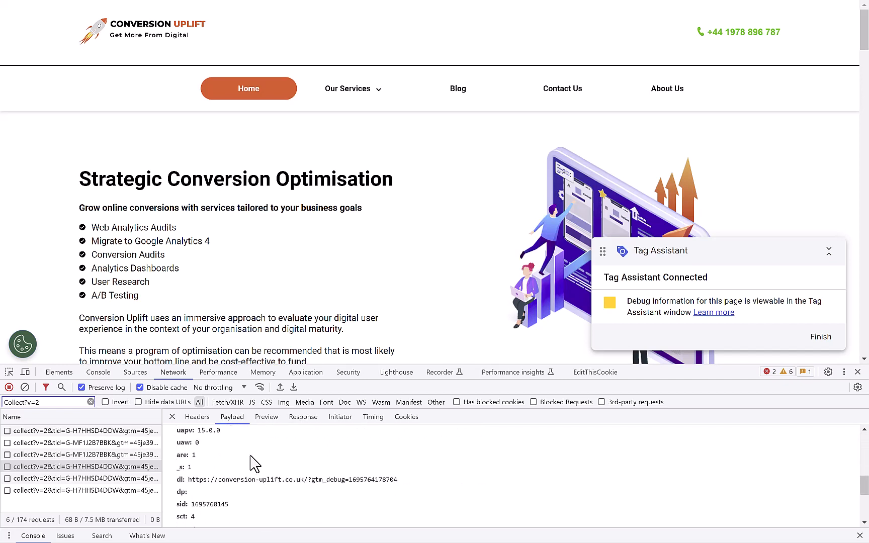
Step: Finish examining the fourth collect request's payload and check the event name in the fifth request's payload
{"action": "scroll", "coordinate": [254, 464], "scroll_direction": "down", "scroll_amount": 3}
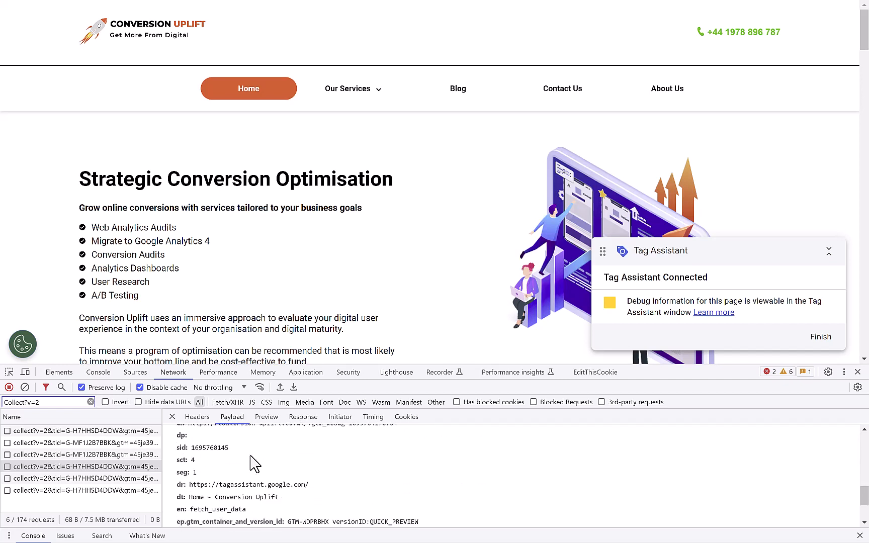
{"action": "left_click", "coordinate": [121, 478]}
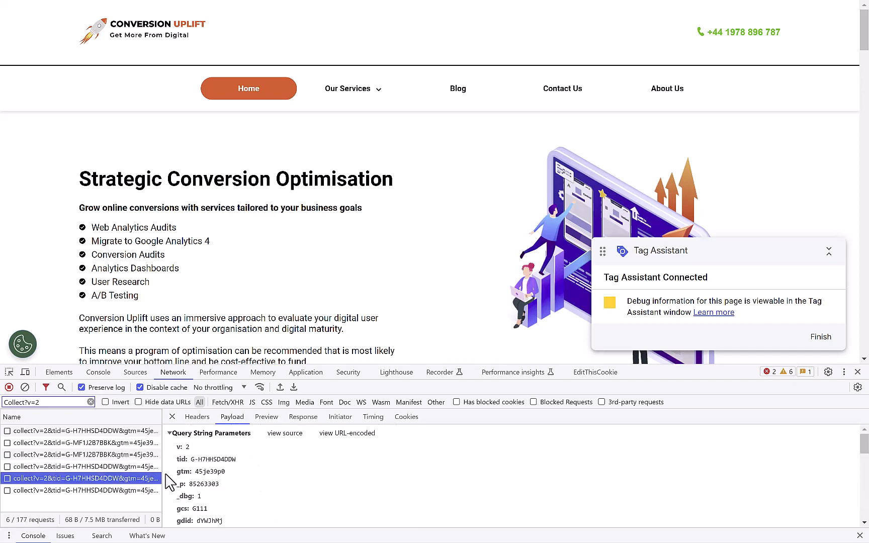
{"action": "scroll", "coordinate": [246, 482], "scroll_direction": "down", "scroll_amount": 2}
{"action": "scroll", "coordinate": [246, 484], "scroll_direction": "down", "scroll_amount": 3}
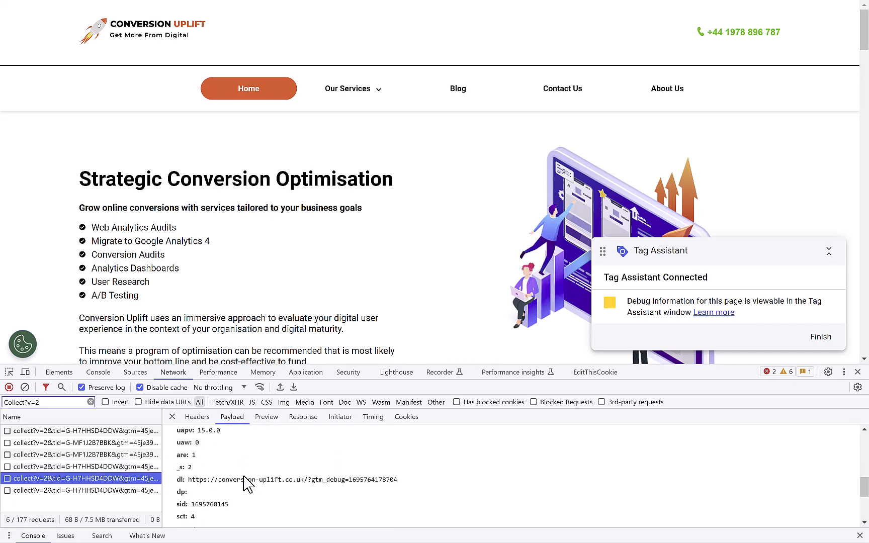
{"action": "scroll", "coordinate": [247, 484], "scroll_direction": "down", "scroll_amount": 2}
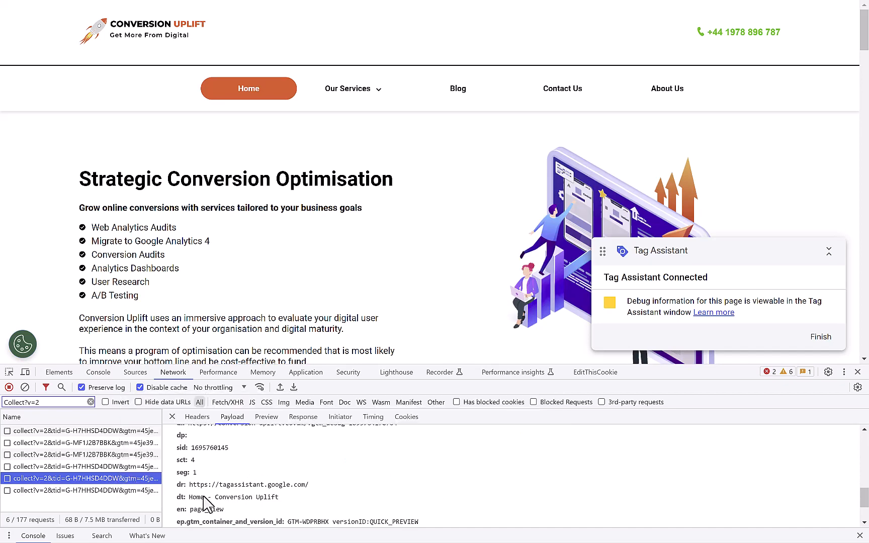
Step: Examine the payload of the third collect request, sent to G-MF1J2B7BBK, down to its event name and page parameters
{"action": "left_click", "coordinate": [109, 455]}
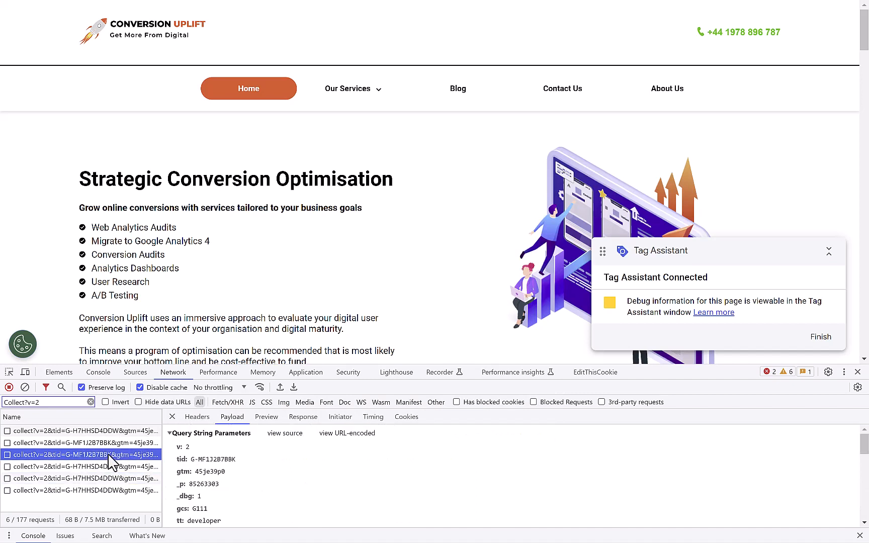
{"action": "scroll", "coordinate": [233, 495], "scroll_direction": "down", "scroll_amount": 5}
{"action": "scroll", "coordinate": [234, 494], "scroll_direction": "down", "scroll_amount": 6}
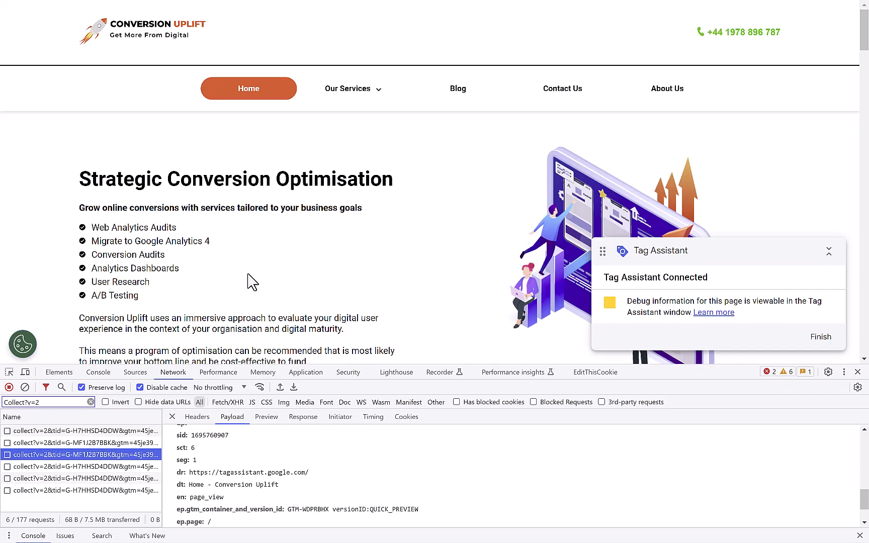
Step: Switch to Analytics and inspect the page_location parameter of the latest page_view event in the roll-up property's DebugView
{"action": "key", "text": "alt+Tab"}
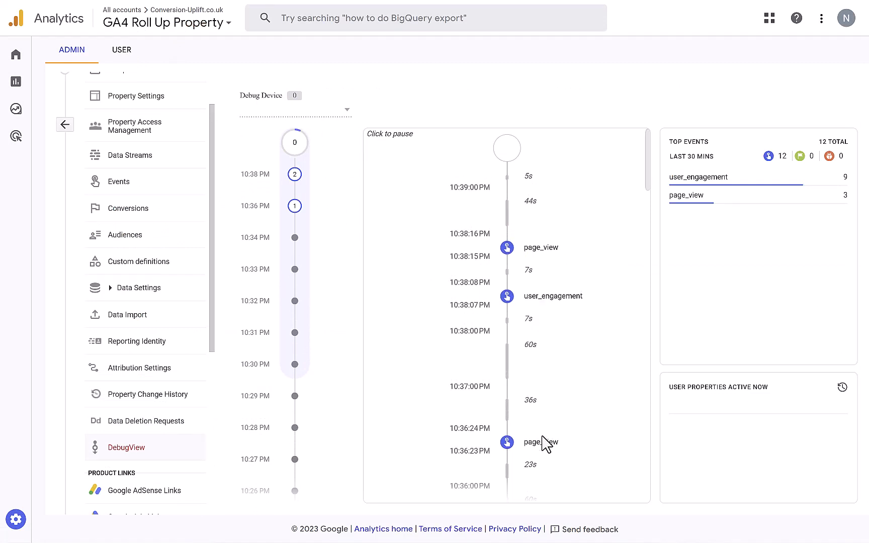
{"action": "left_click", "coordinate": [543, 254]}
{"action": "scroll", "coordinate": [510, 372], "scroll_direction": "down", "scroll_amount": 3}
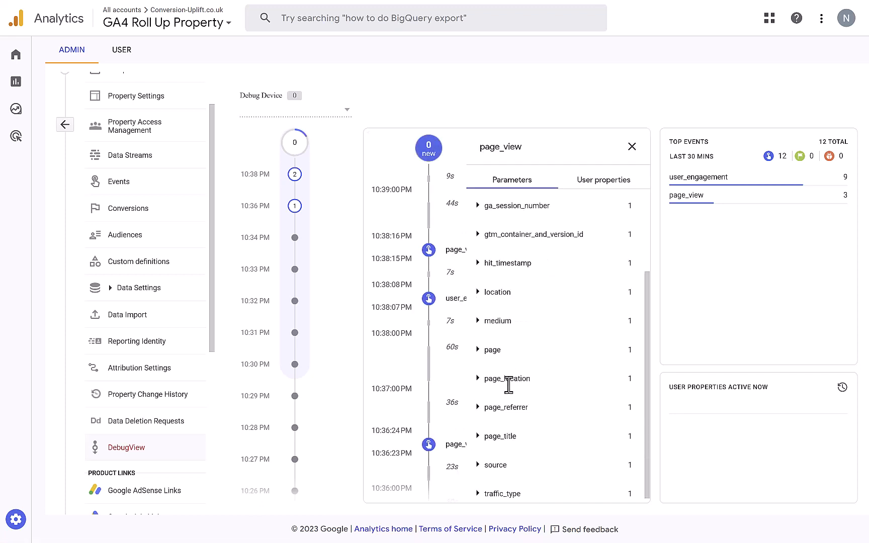
{"action": "scroll", "coordinate": [510, 411], "scroll_direction": "down", "scroll_amount": 1}
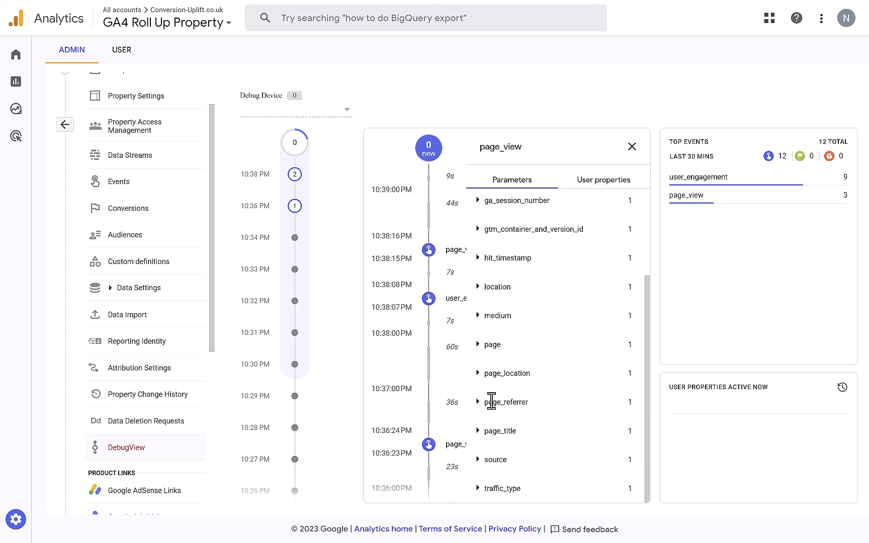
{"action": "left_click", "coordinate": [503, 373]}
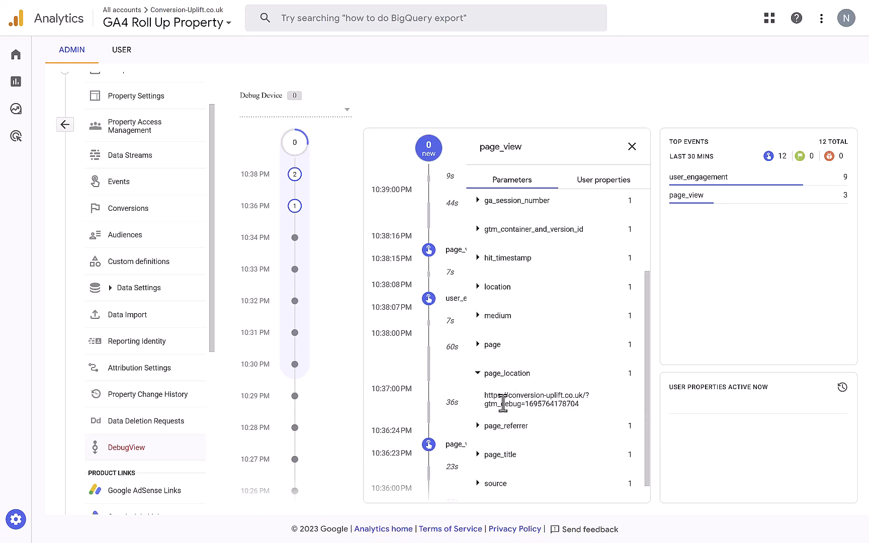
{"action": "left_click", "coordinate": [478, 374]}
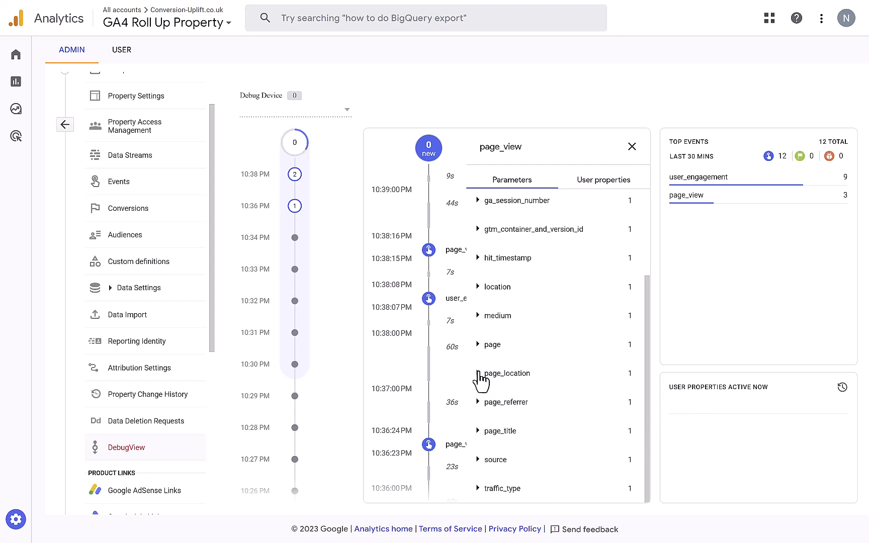
{"action": "left_click", "coordinate": [632, 146]}
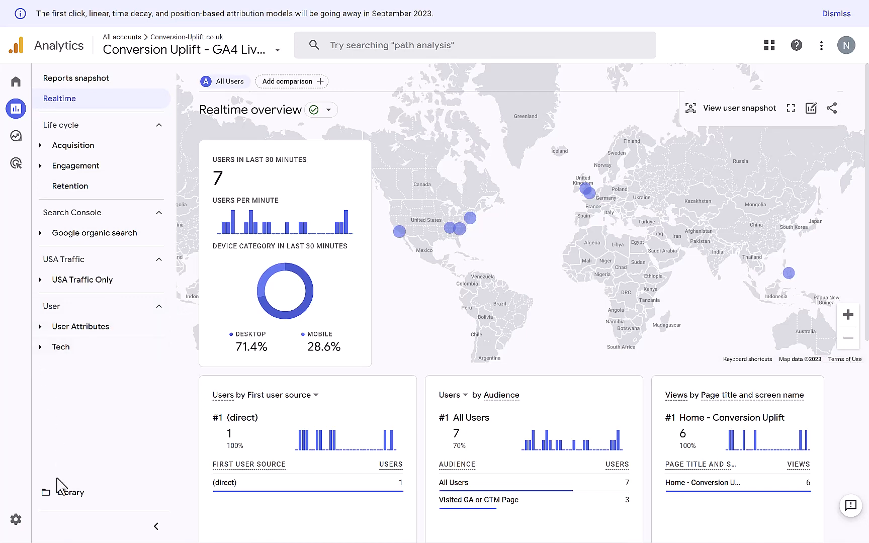
Step: Open DebugView for the Conversion Uplift GA4 live site property and inspect the latest page_view event's page_location parameter
{"action": "left_click", "coordinate": [16, 521]}
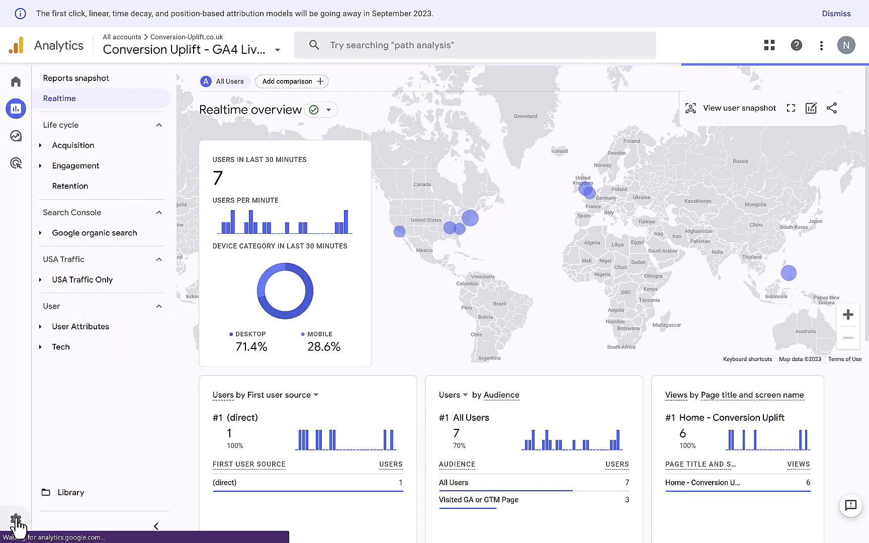
{"action": "scroll", "coordinate": [439, 363], "scroll_direction": "down", "scroll_amount": 3}
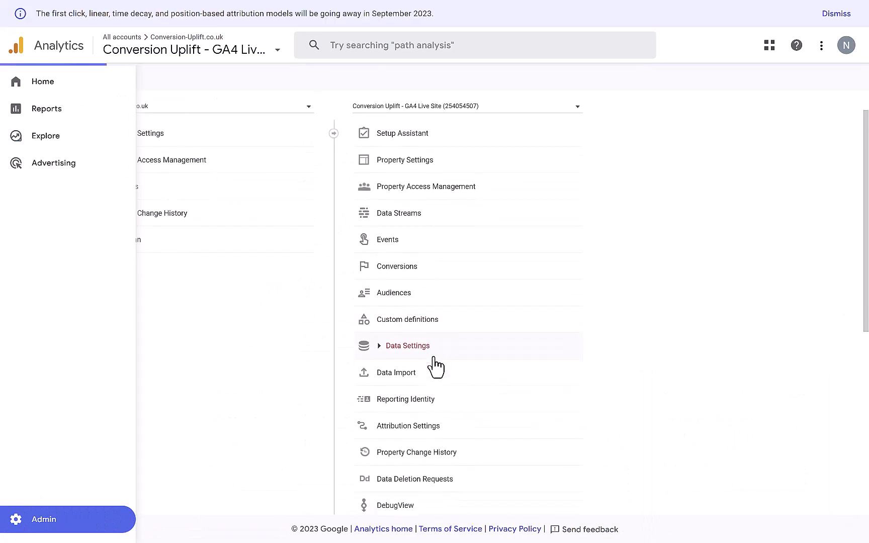
{"action": "left_click", "coordinate": [411, 412]}
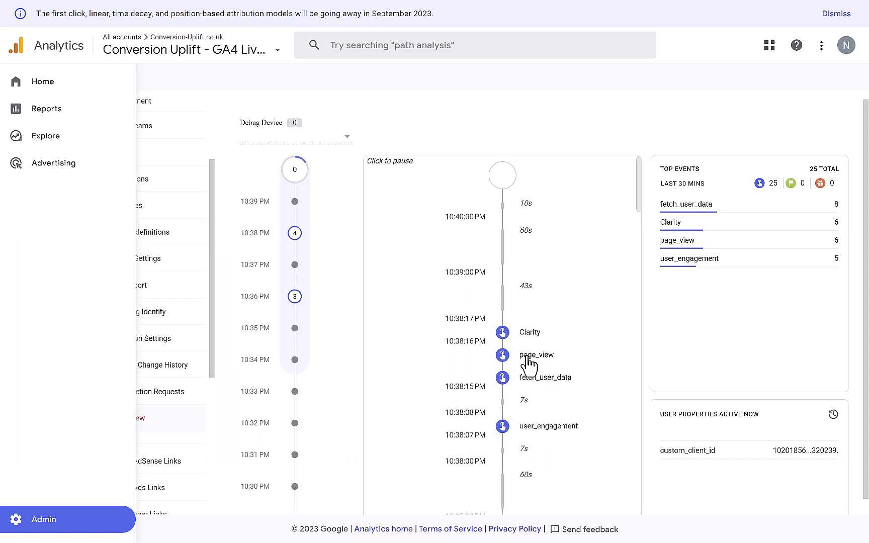
{"action": "left_click", "coordinate": [528, 359]}
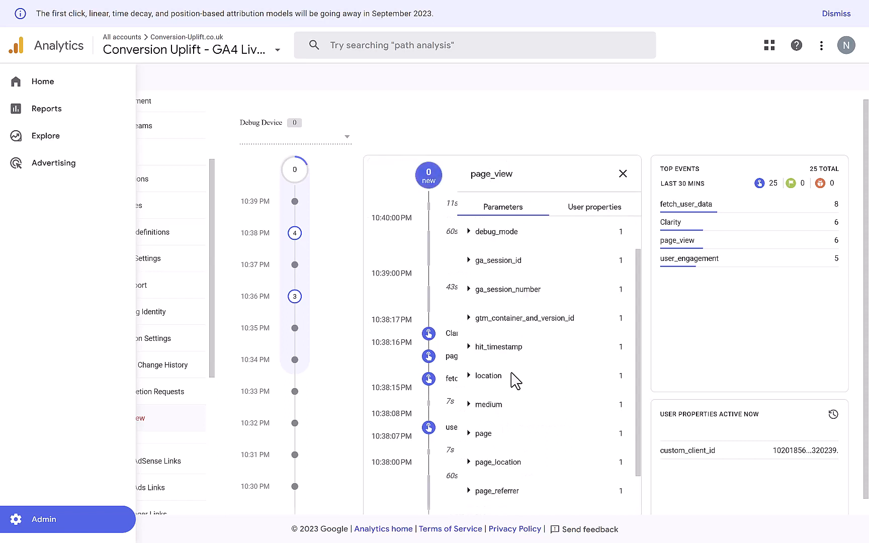
{"action": "scroll", "coordinate": [498, 395], "scroll_direction": "down", "scroll_amount": 1}
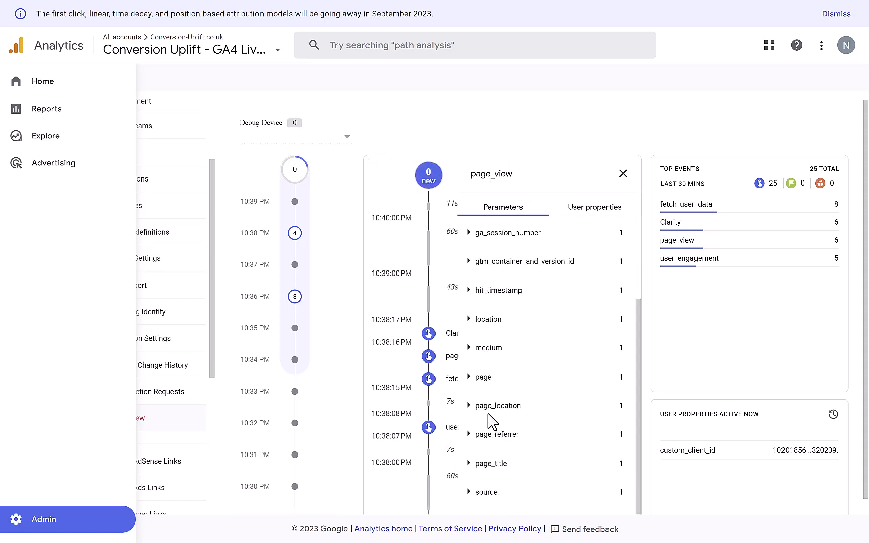
{"action": "left_click", "coordinate": [488, 407]}
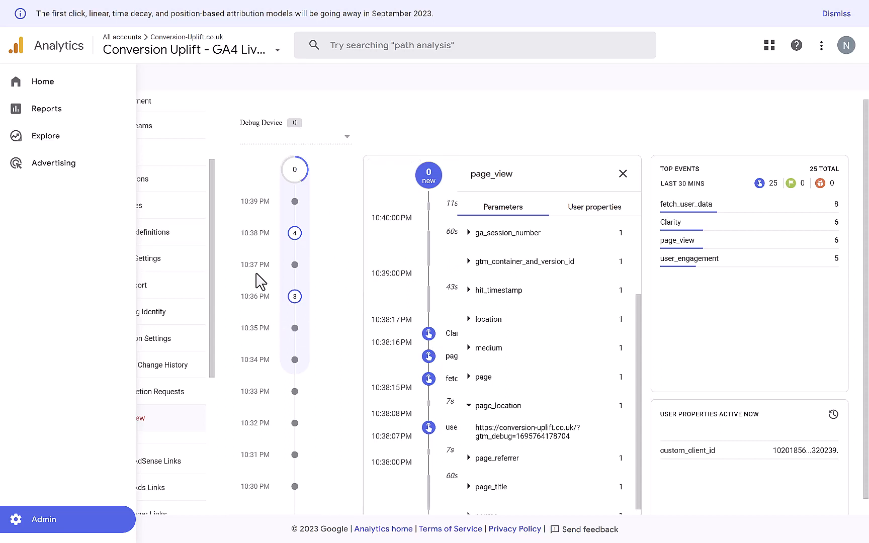
Step: Switch to the Roll Up Property presentation in PowerPoint at the Multiple GA4 Properties slide
{"action": "key", "text": "alt+Tab"}
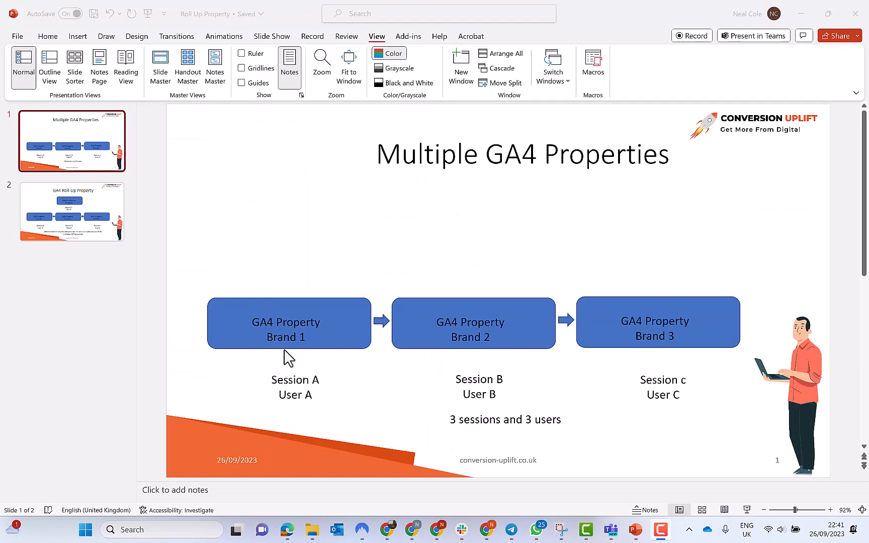